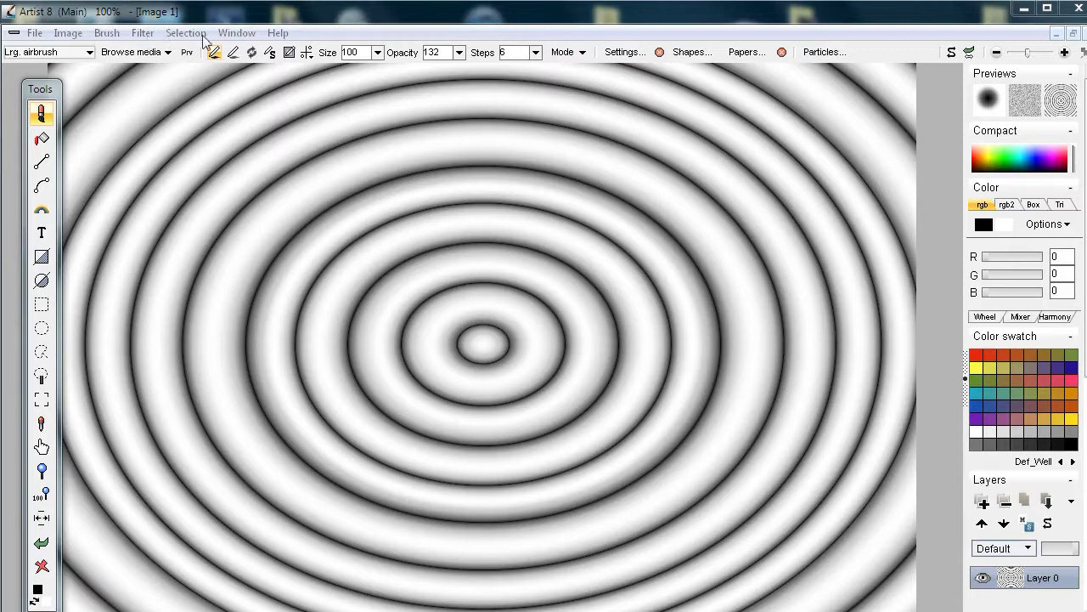
left_click(145, 34)
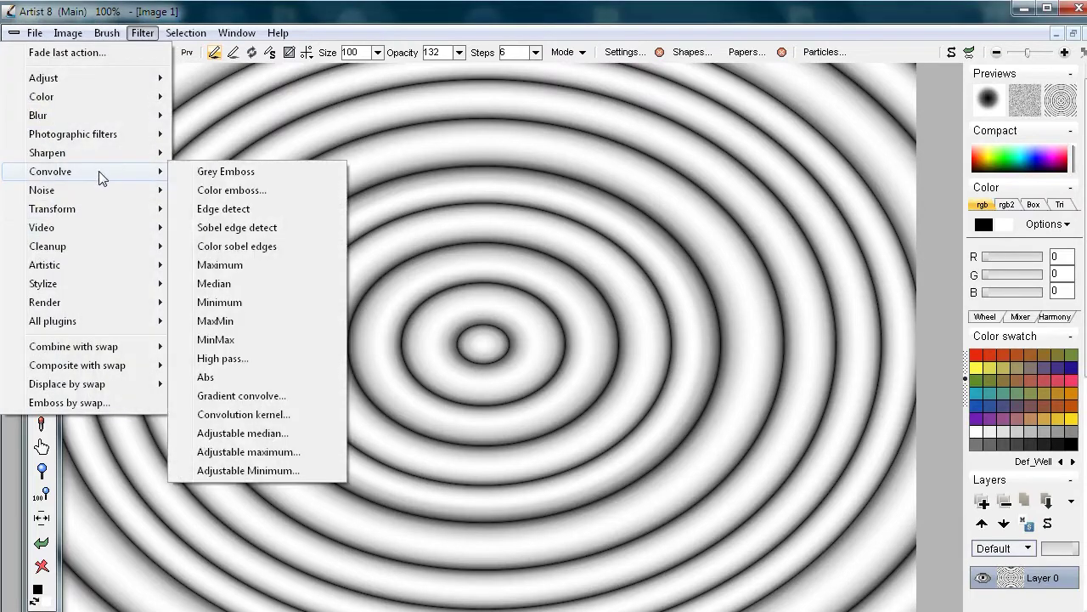
mouse_move(123, 215)
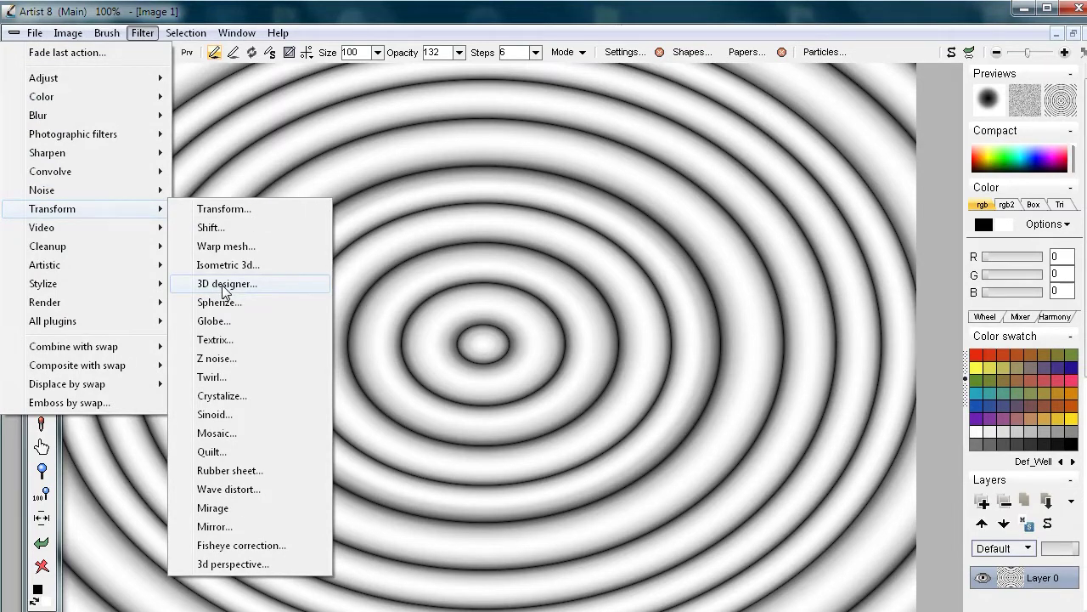
left_click(15, 33)
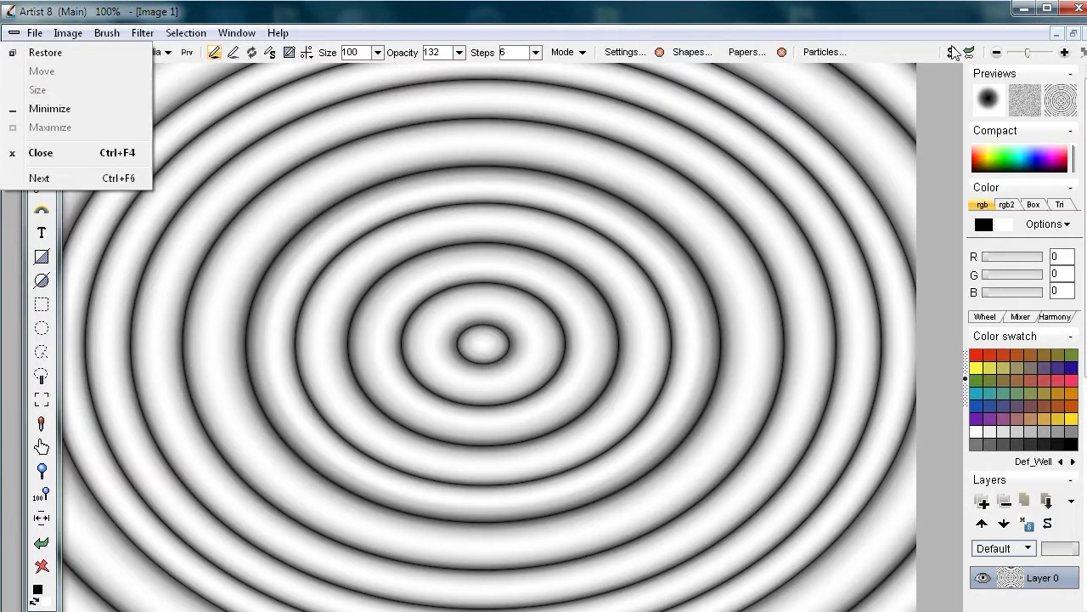
Step: View the program's About information and close it
left_click(283, 35)
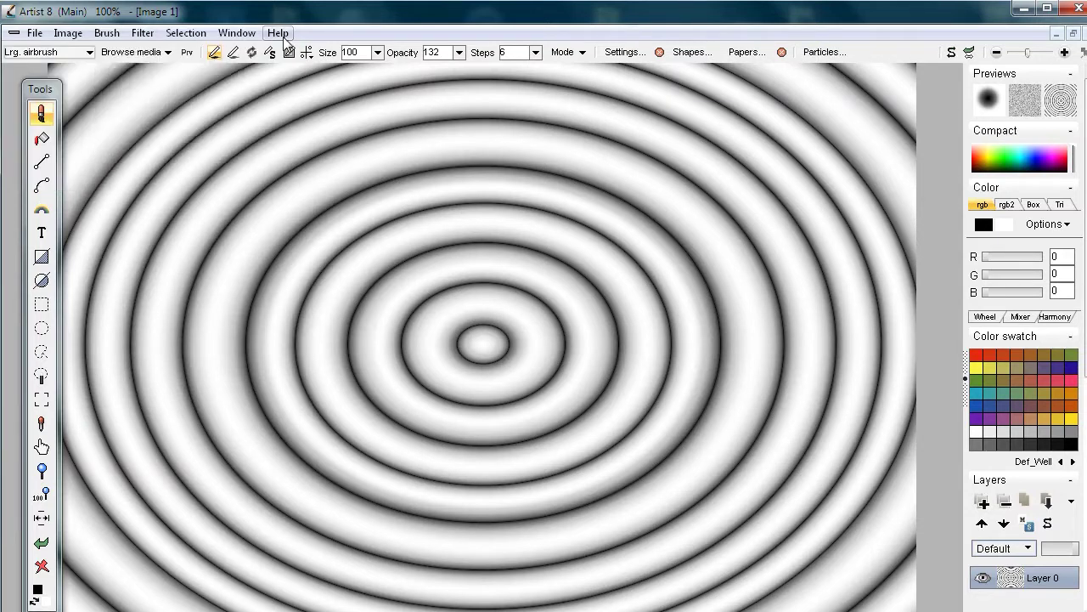
left_click(285, 37)
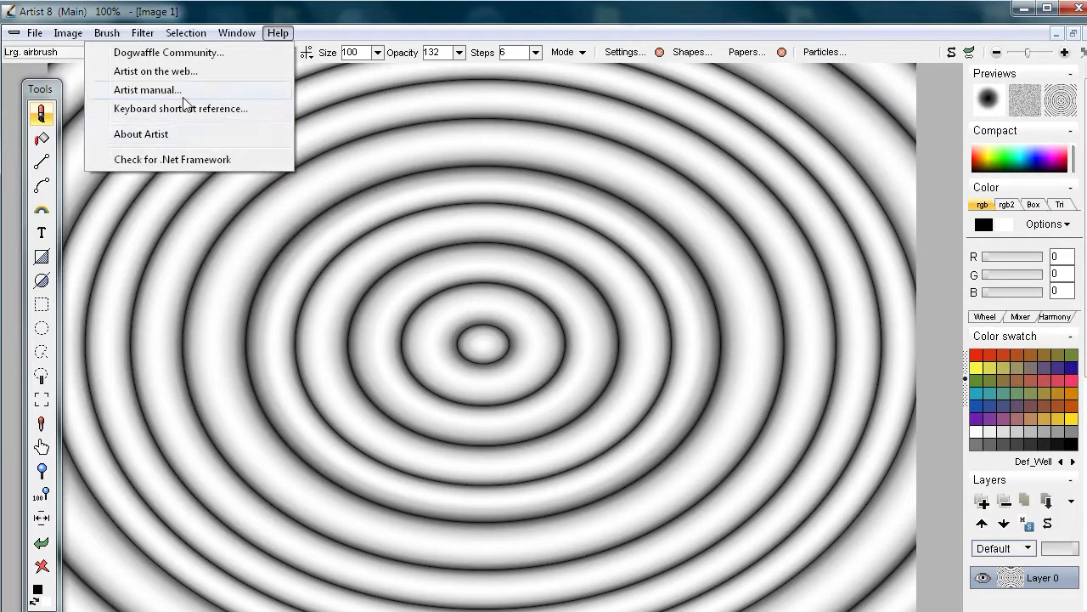
left_click(142, 136)
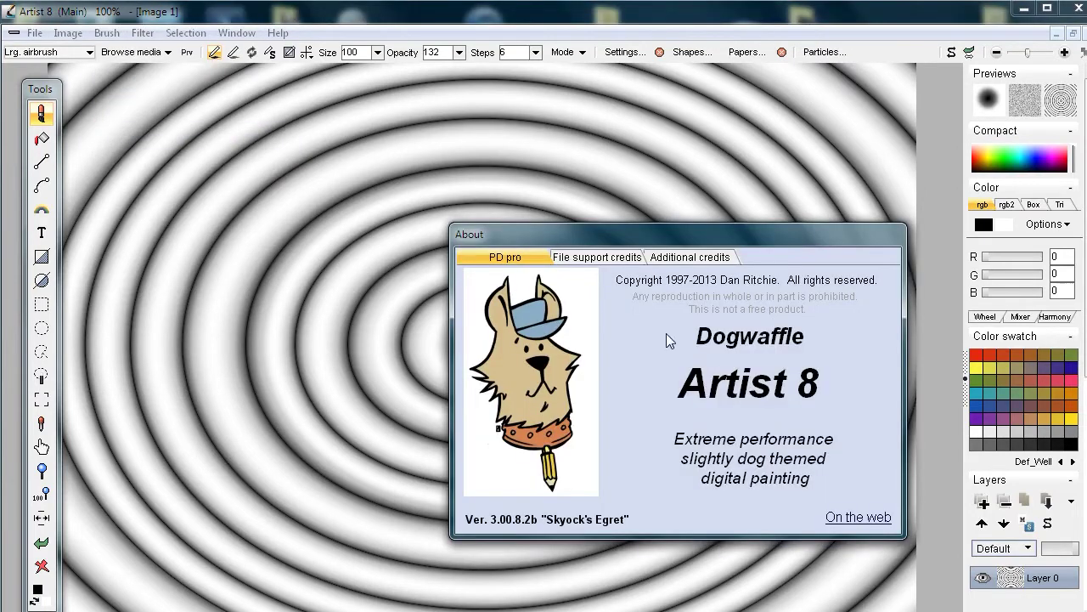
left_click_drag(516, 222, 293, 147)
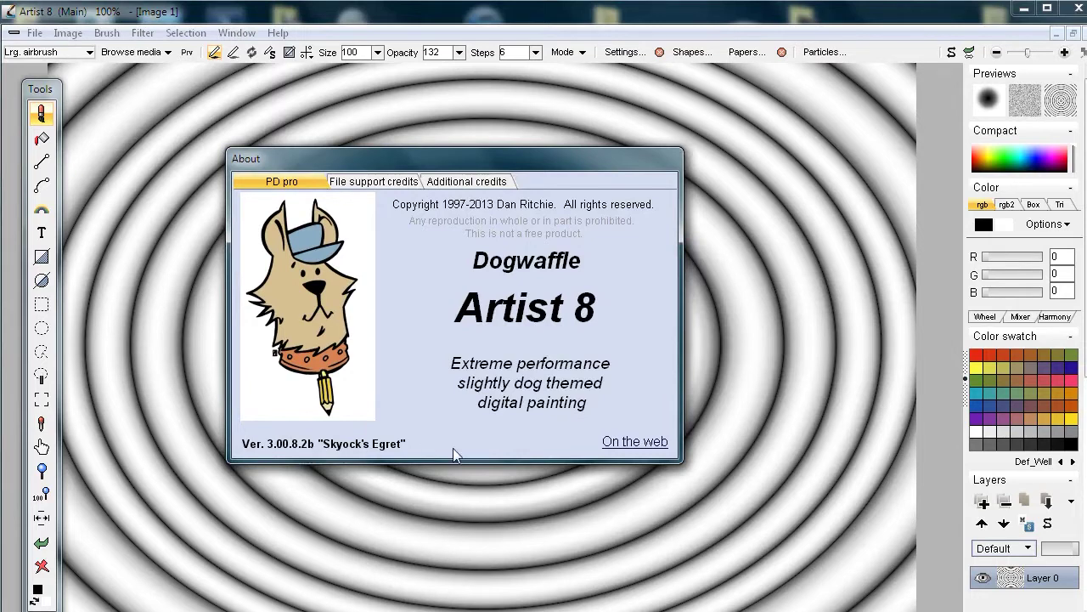
left_click(809, 6)
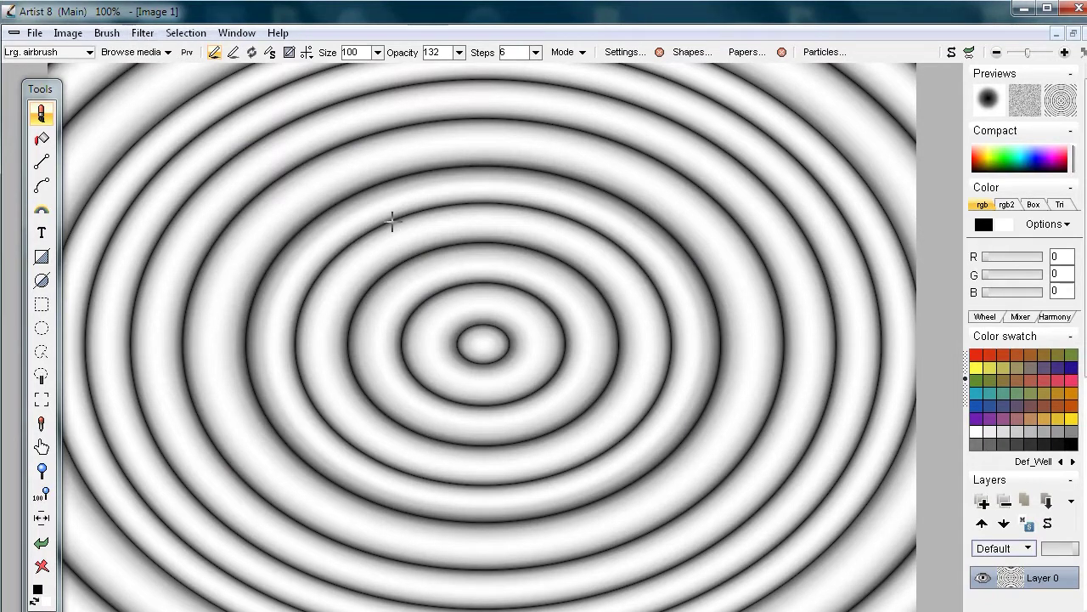
Step: Render a Zrings pattern over the image with a slightly adjusted frequency
left_click(144, 34)
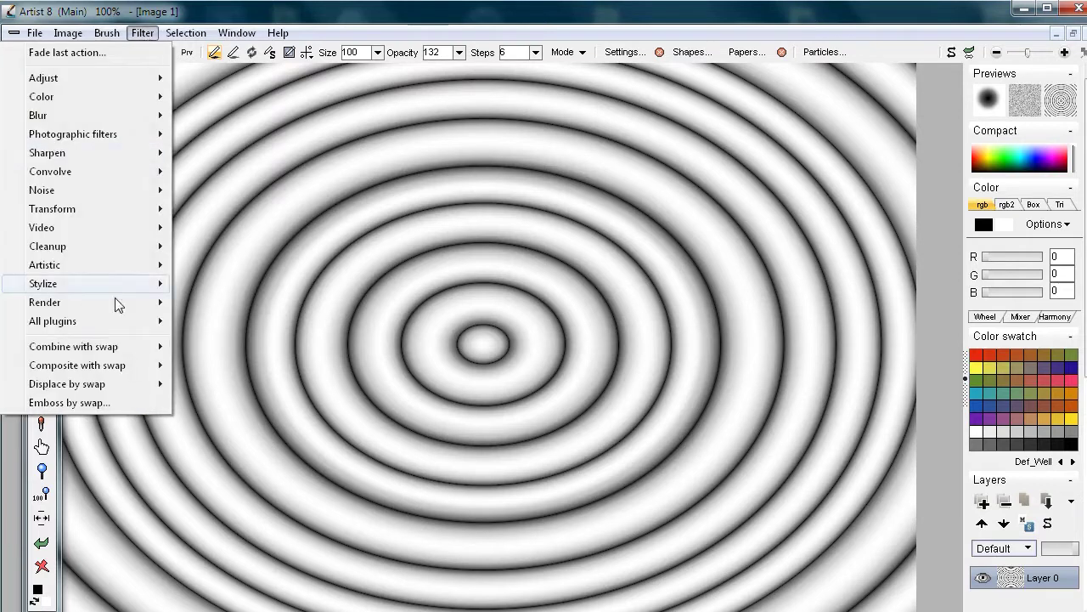
mouse_move(117, 309)
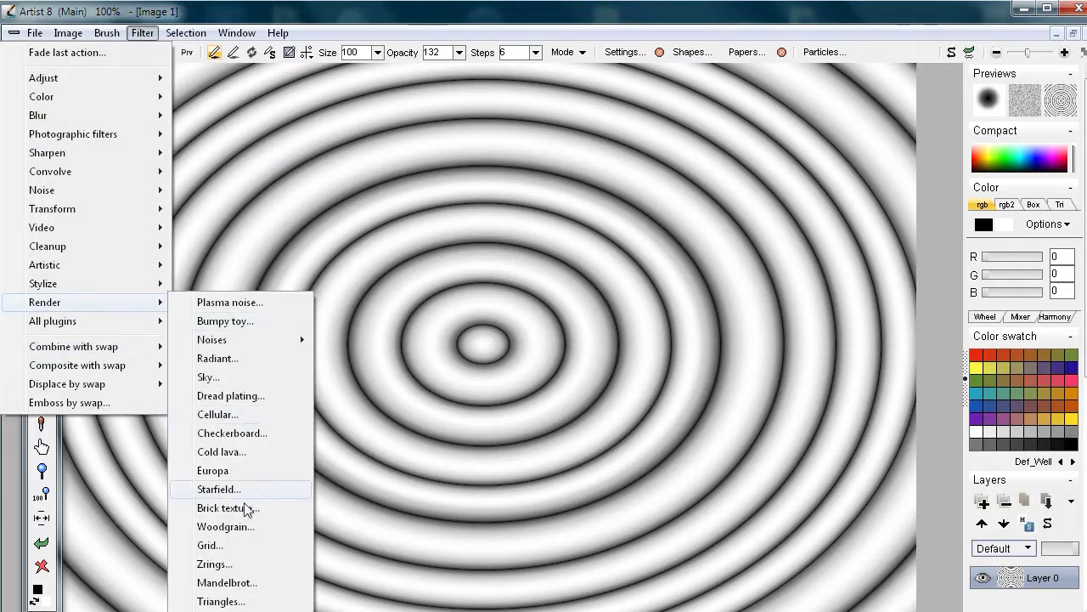
left_click(238, 571)
mouse_move(566, 300)
left_mouse_down()
mouse_move(598, 296)
mouse_move(556, 297)
mouse_move(583, 298)
left_mouse_up()
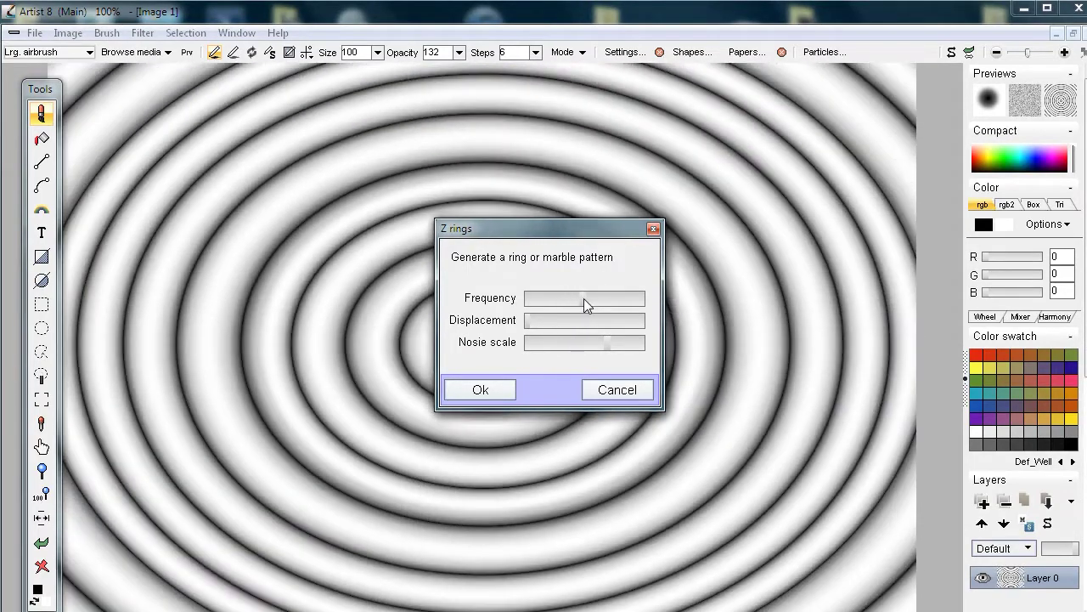
left_click(481, 390)
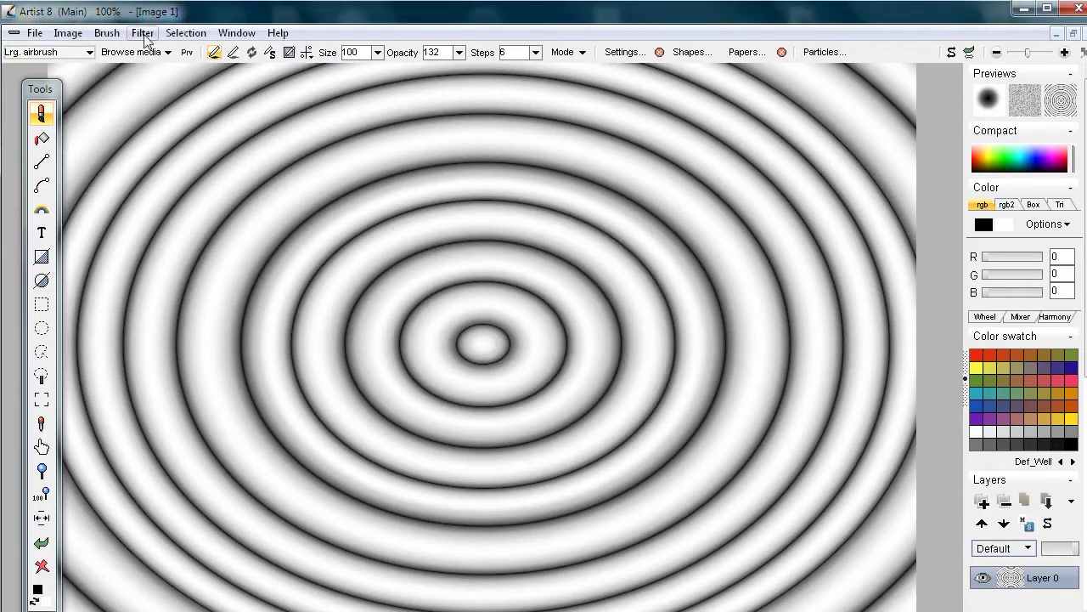
Step: Paint several black winding strokes across the rings with the Modeling clay effects brush
left_click(46, 115)
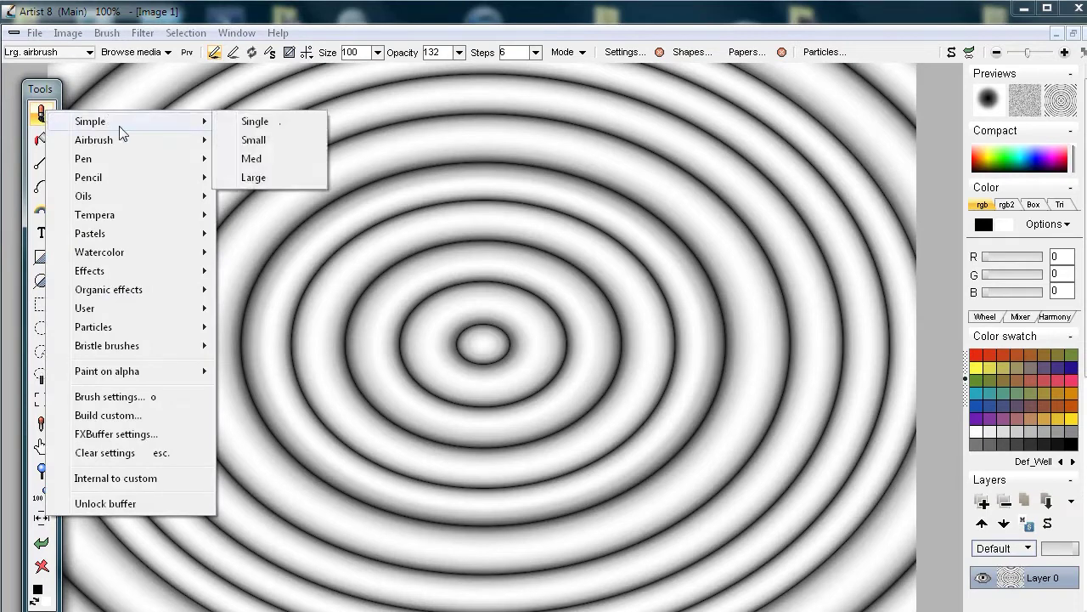
mouse_move(127, 272)
mouse_move(117, 202)
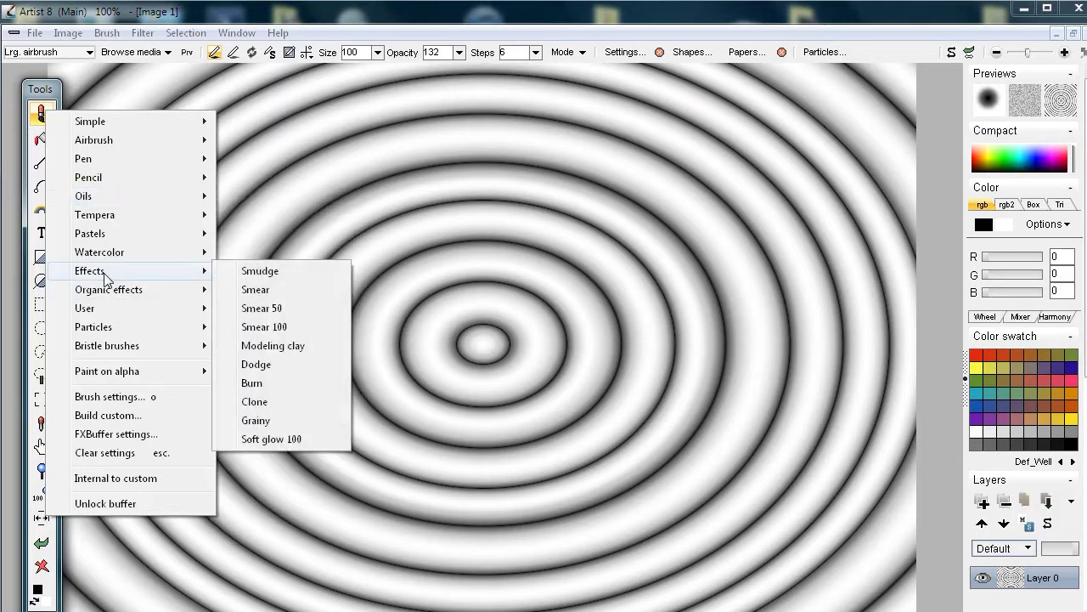
left_click(271, 346)
left_click_drag(277, 217, 290, 221)
mouse_move(198, 179)
left_mouse_down()
mouse_move(197, 225)
mouse_move(272, 277)
mouse_move(492, 297)
mouse_move(536, 341)
mouse_move(668, 311)
mouse_move(722, 400)
mouse_move(815, 472)
mouse_move(755, 490)
mouse_move(880, 531)
mouse_move(913, 523)
left_mouse_up()
left_click_drag(253, 203, 94, 278)
mouse_move(483, 163)
left_mouse_down()
mouse_move(628, 122)
mouse_move(831, 145)
left_mouse_up()
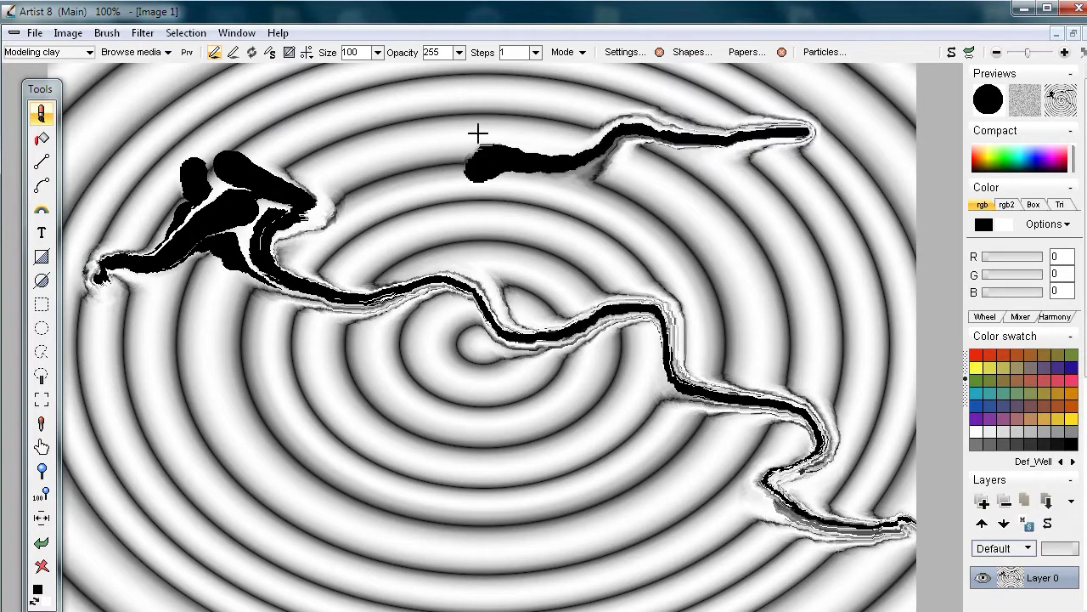
Step: Turn the image into a surface with 3D Designer, trying a prefilter of 0 and setting it to 100
left_click(143, 34)
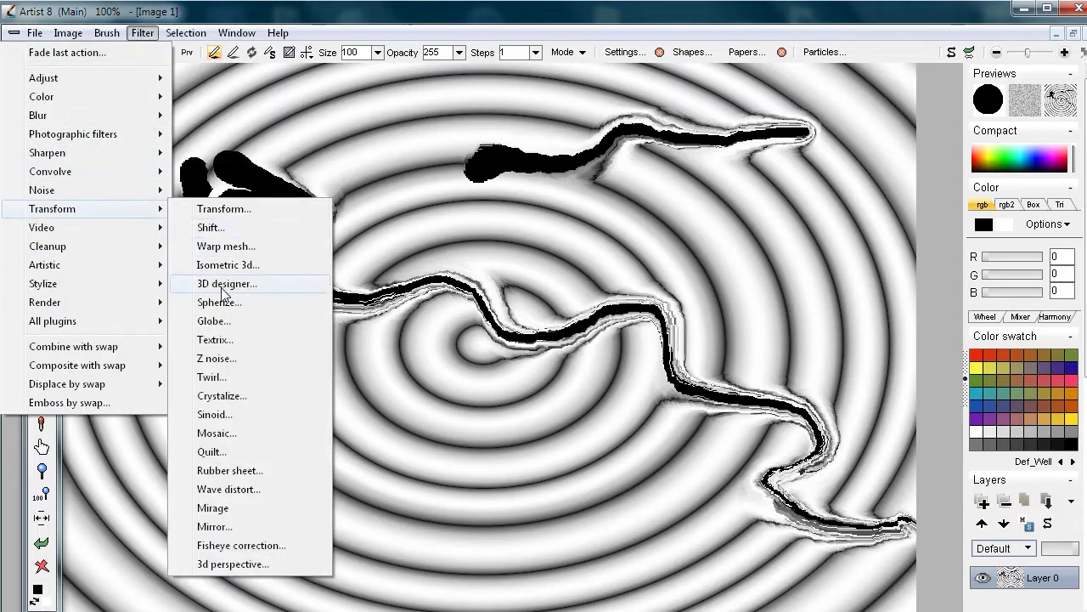
left_click(255, 287)
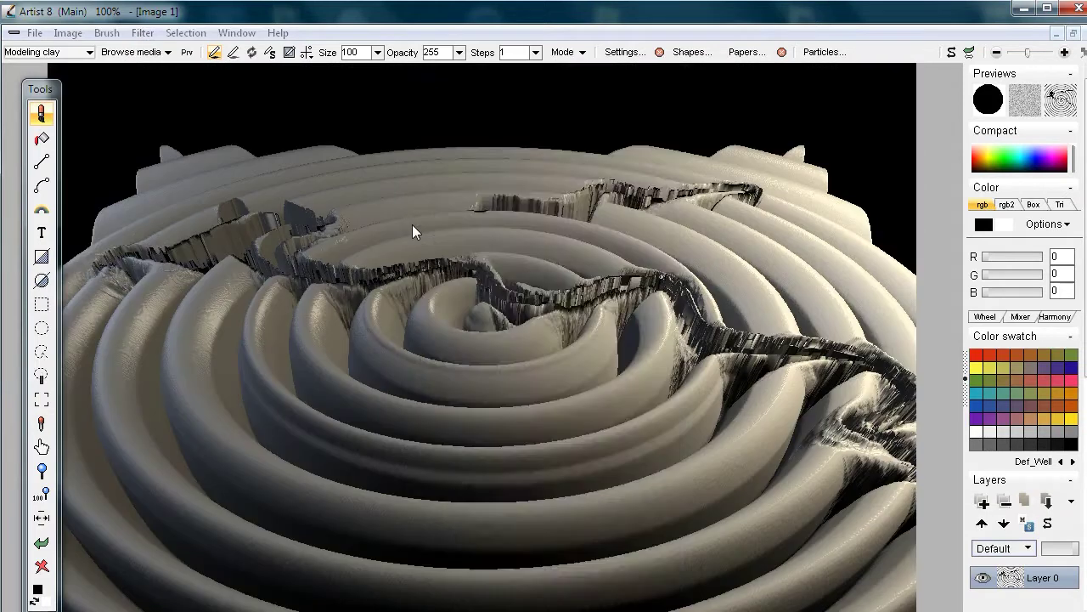
left_click_drag(481, 68, 197, 64)
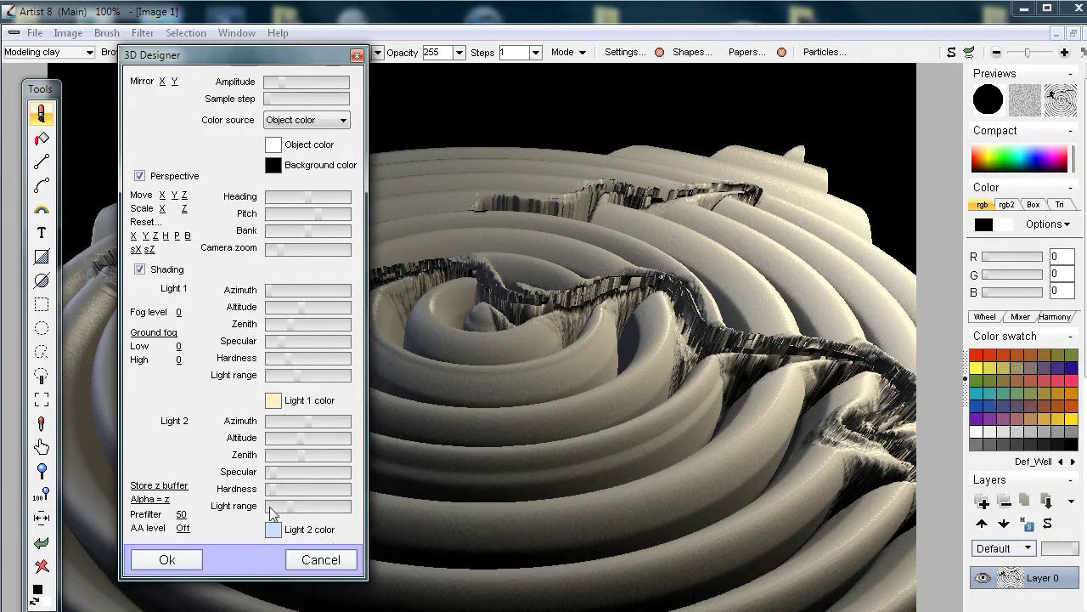
left_click_drag(179, 515, 7, 509)
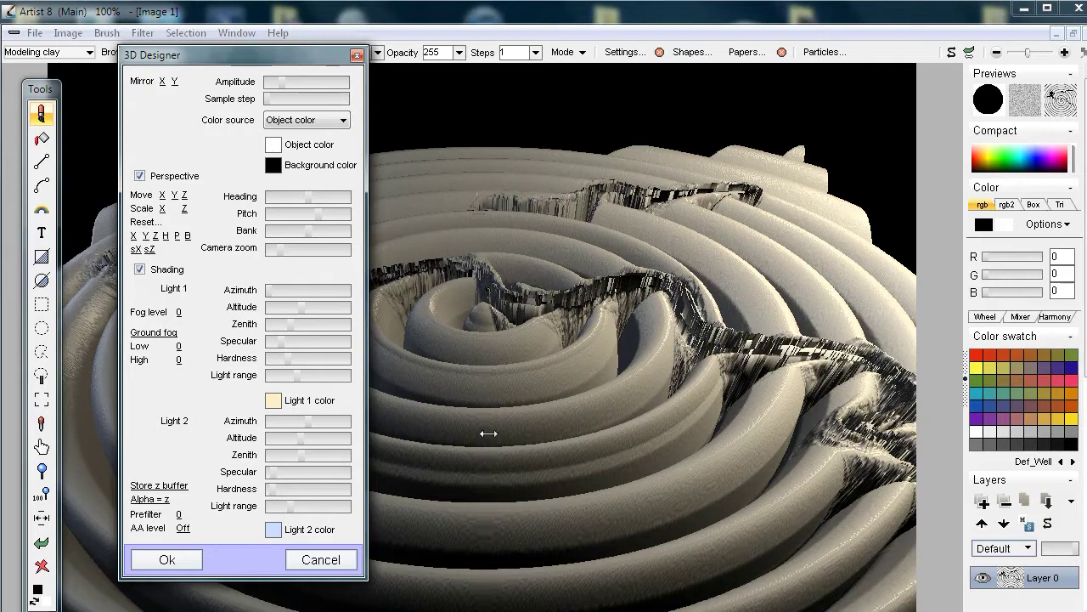
mouse_move(184, 507)
left_mouse_down()
mouse_move(648, 517)
mouse_move(1030, 480)
mouse_move(740, 463)
left_mouse_up()
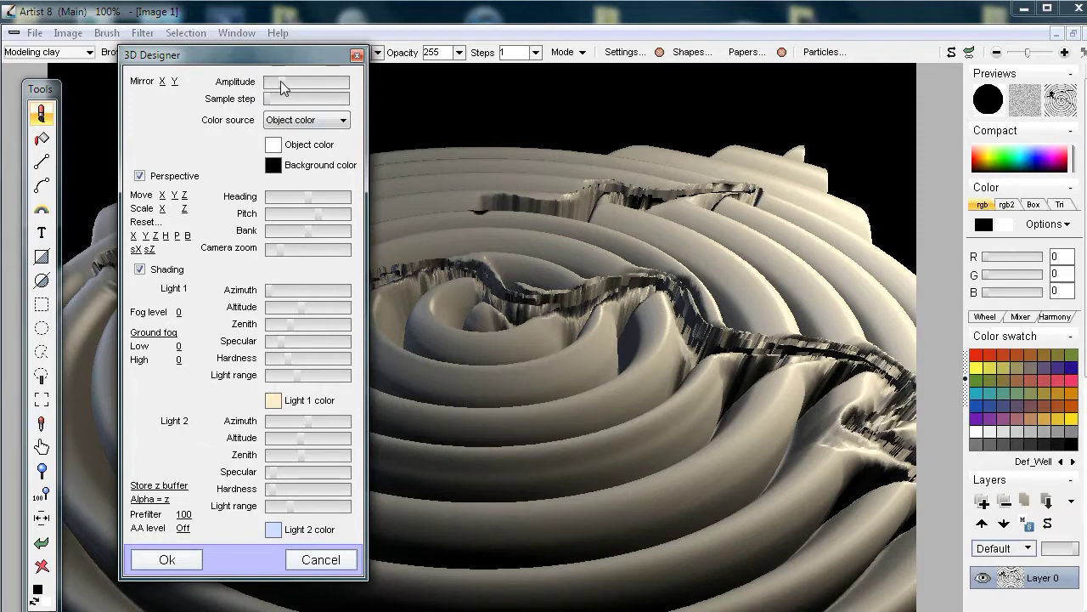
Step: Adjust the 3D surface with a slightly lower heading, a prefilter of 13, a small amplitude change and a larger Z scale
mouse_move(310, 203)
left_mouse_down()
mouse_move(294, 200)
mouse_move(330, 202)
mouse_move(306, 200)
left_mouse_up()
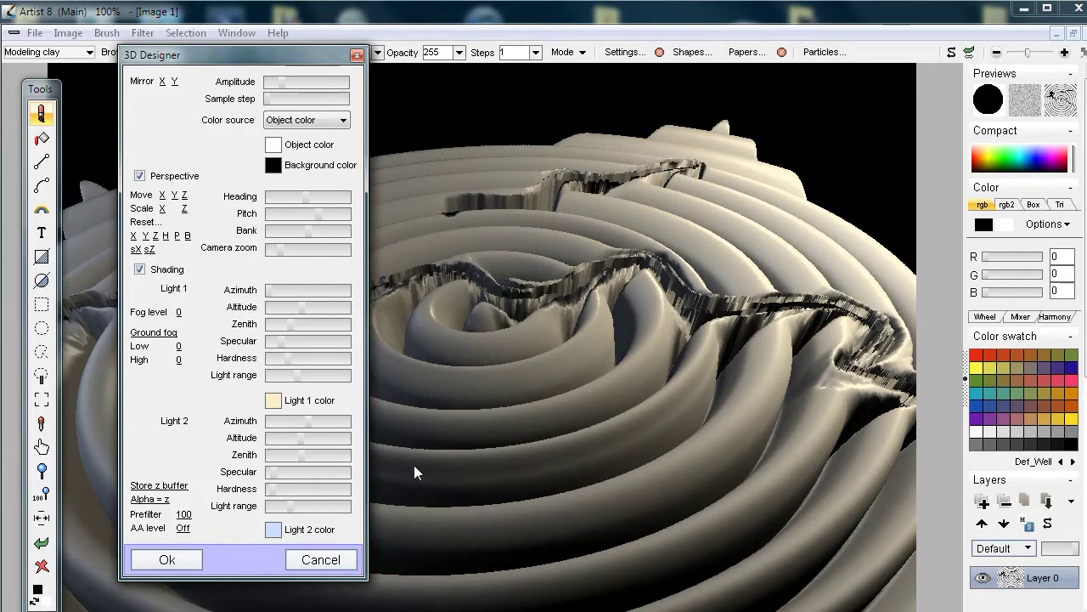
left_click_drag(182, 514, 51, 516)
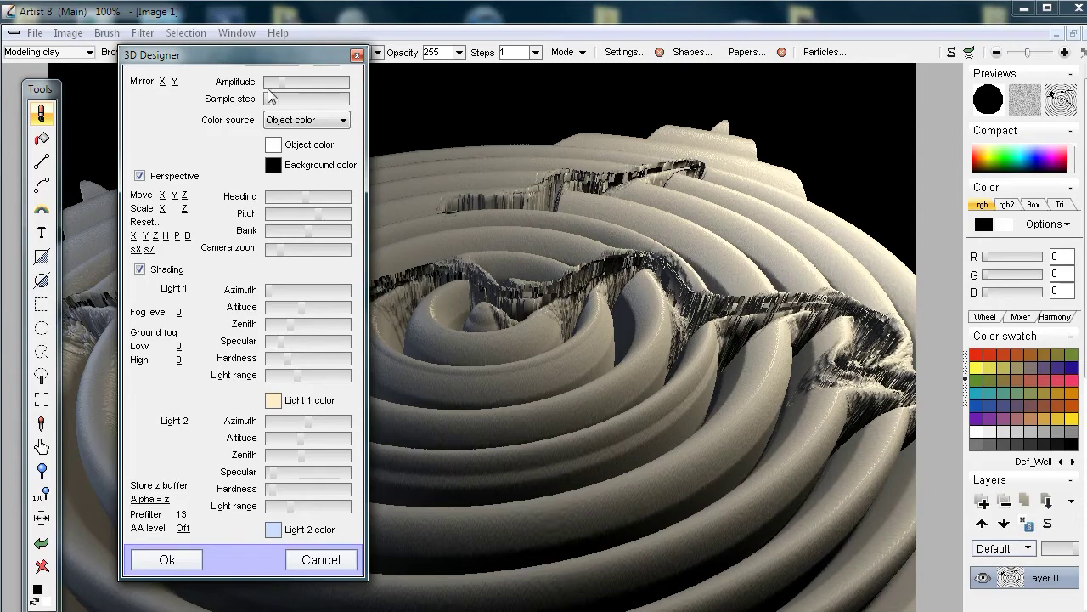
mouse_move(276, 83)
left_mouse_down()
mouse_move(296, 81)
mouse_move(279, 96)
left_mouse_up()
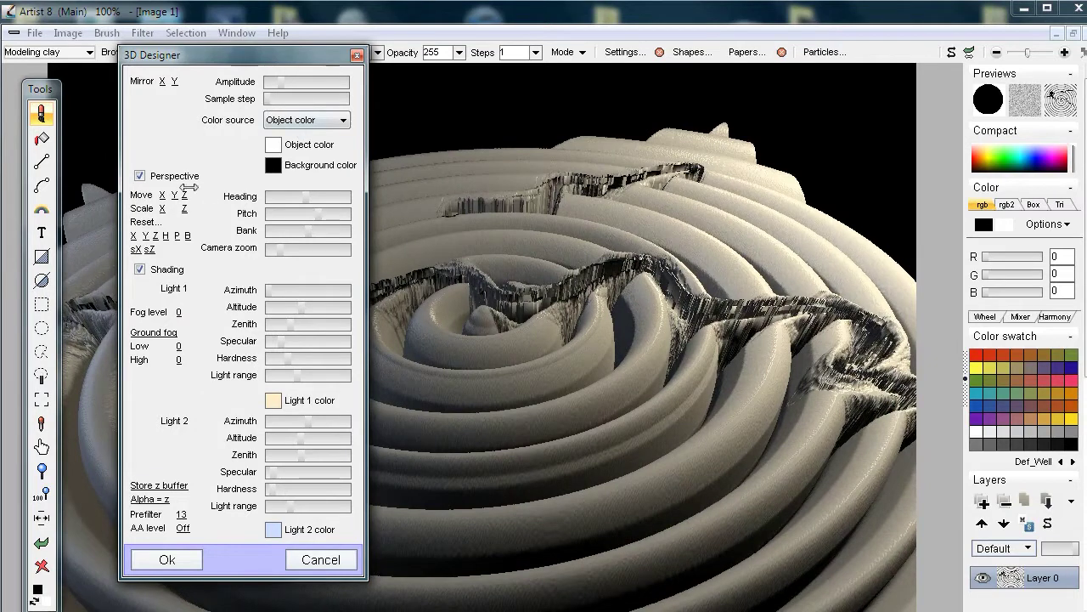
left_click_drag(185, 209, 210, 210)
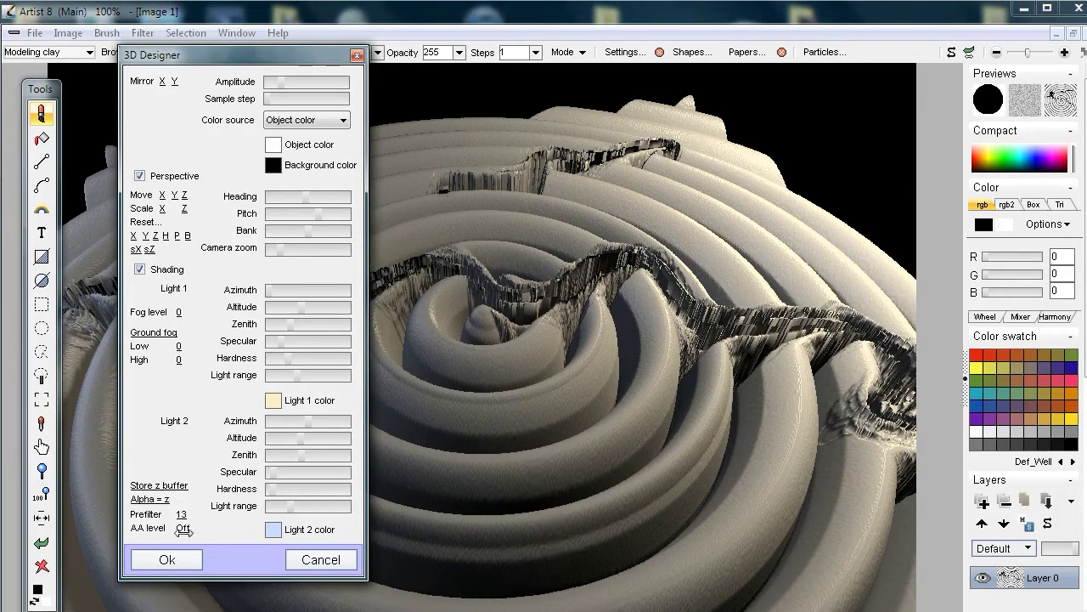
Step: Set the prefilter to 100 and apply the 3D Designer render to the image
left_click_drag(180, 514, 344, 508)
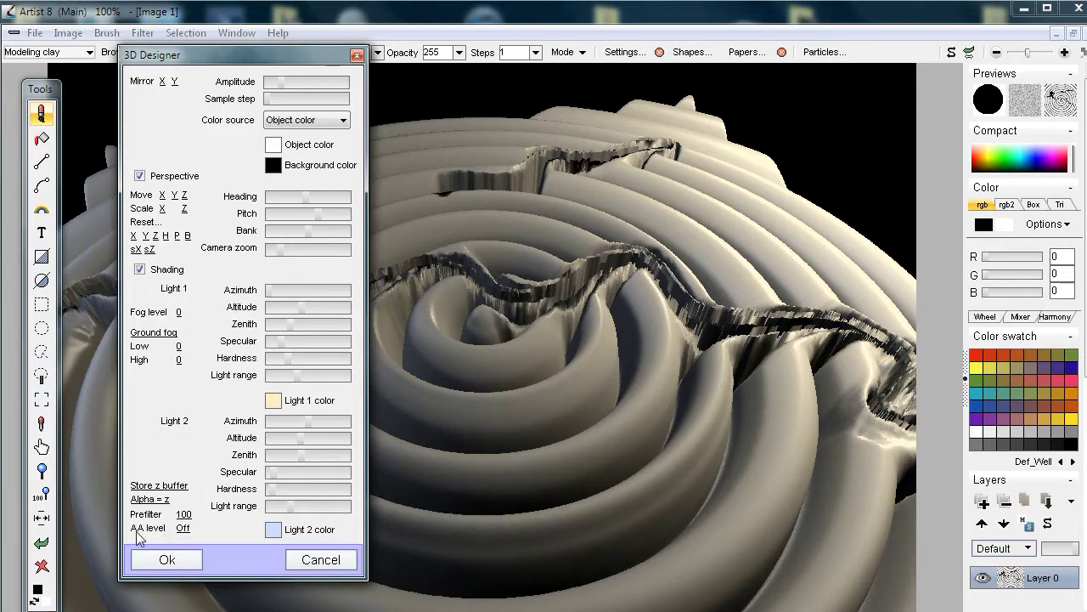
left_click(185, 528)
left_click(167, 560)
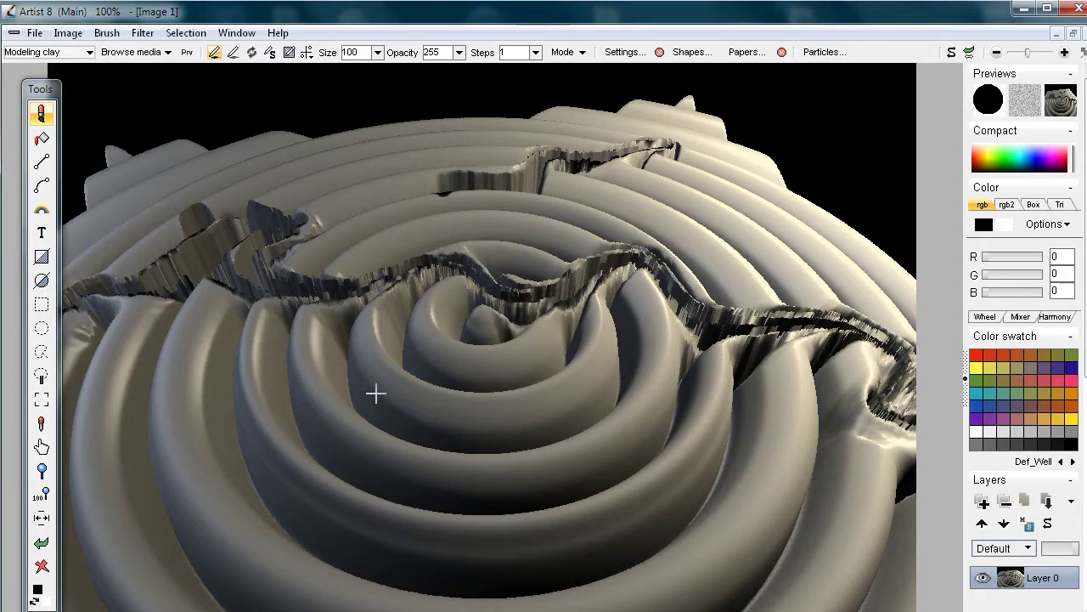
Step: Examine the pixel edges of the rendered rings up close, at up to 1000% magnification
scroll(510, 448, "up", 5)
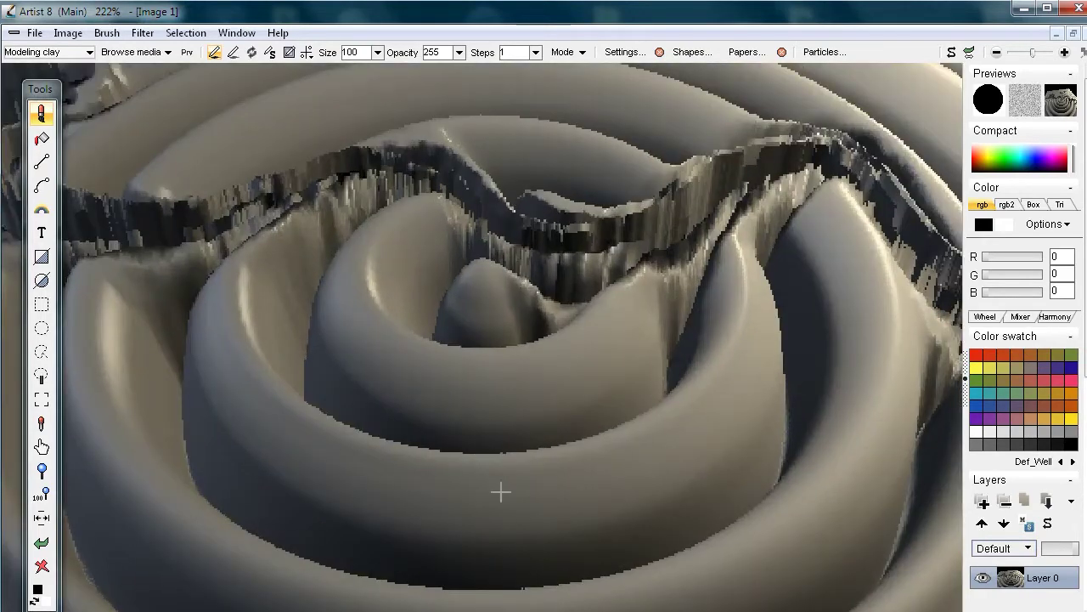
scroll(450, 328, "up", 4)
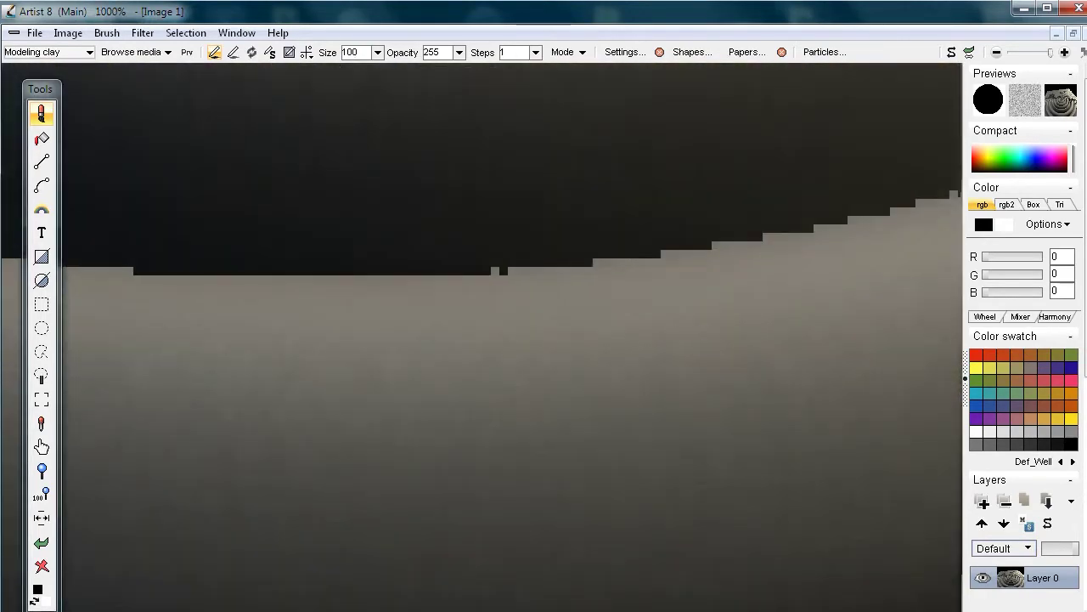
scroll(624, 252, "up", 2)
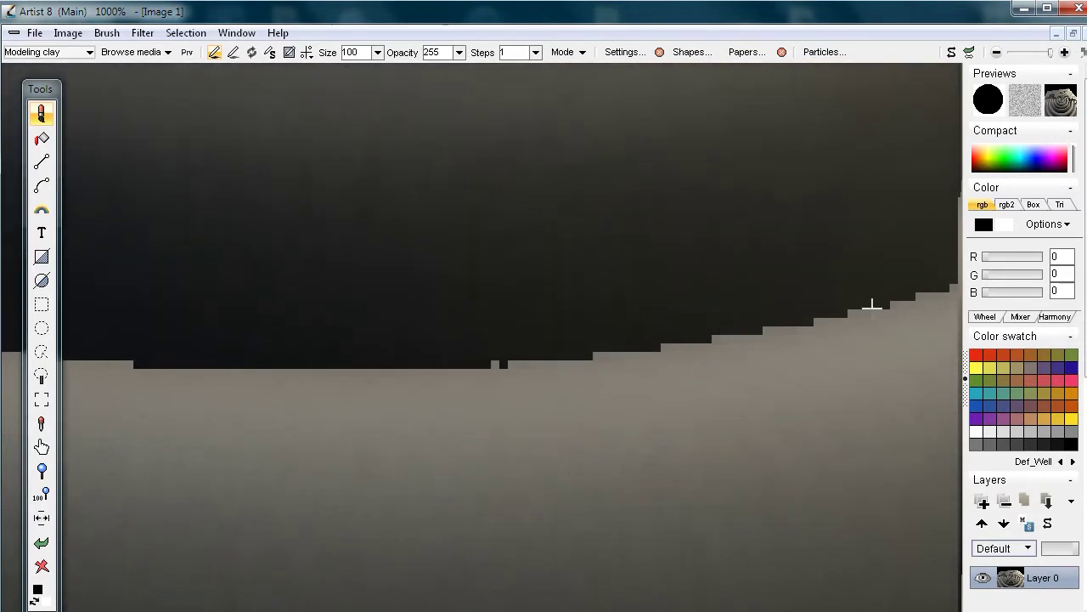
scroll(533, 357, "down", 4)
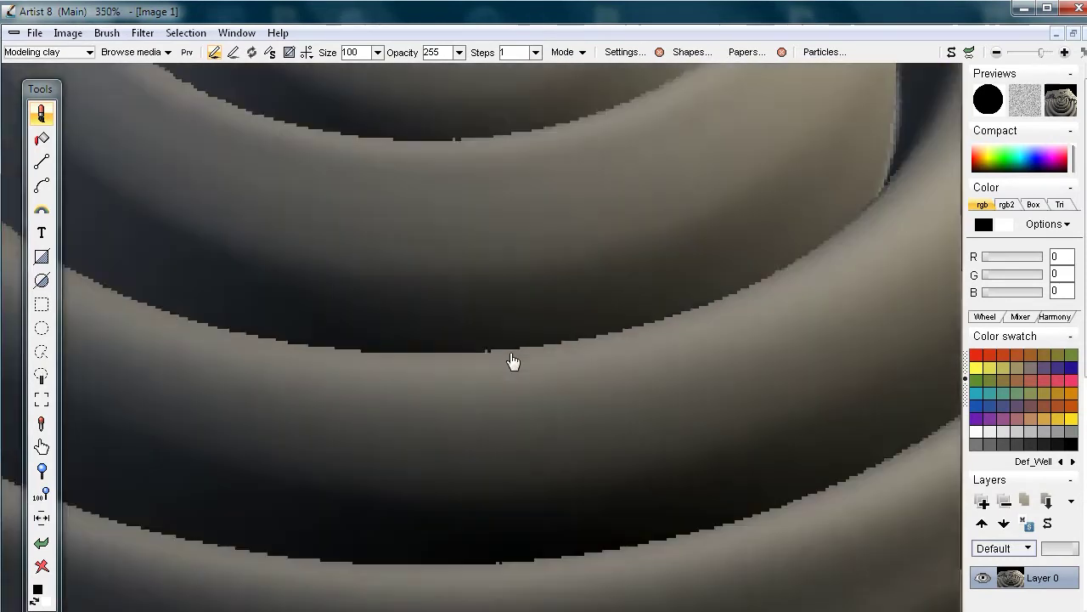
left_click_drag(528, 408, 485, 416)
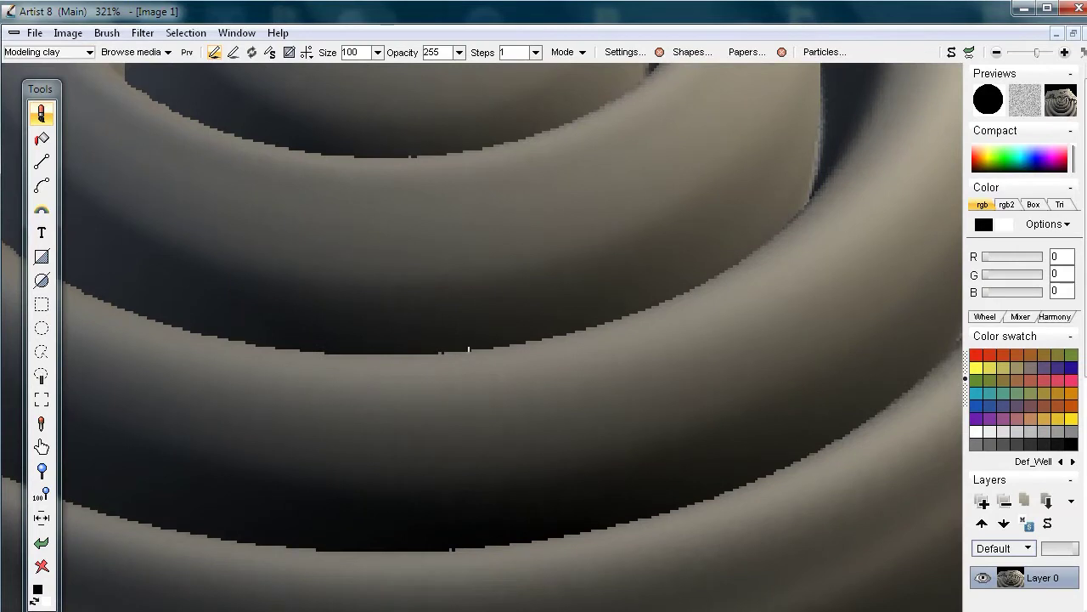
scroll(422, 347, "up", 3)
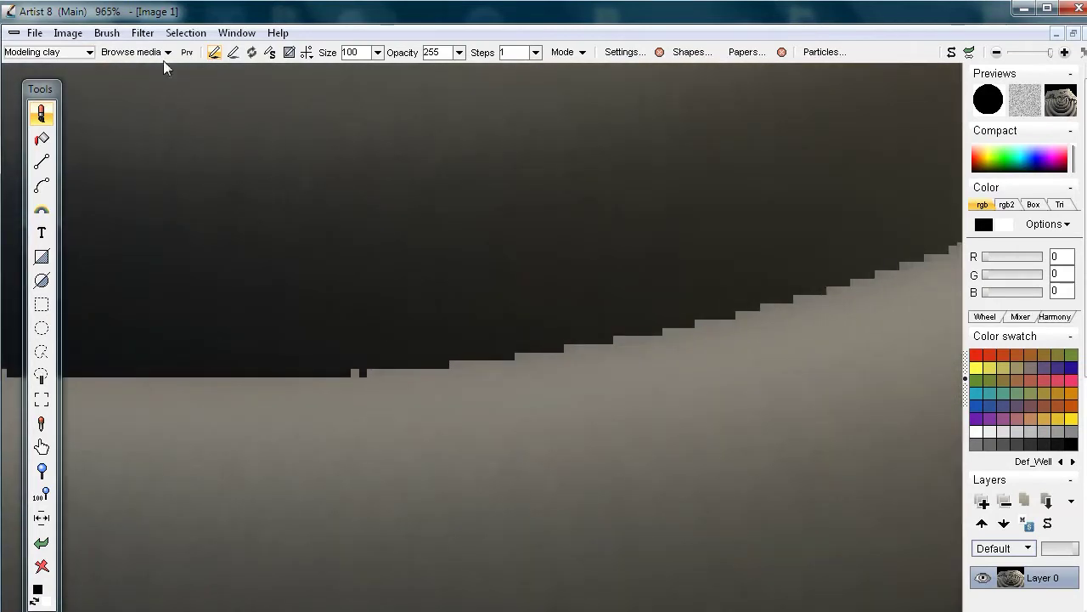
Step: Compare the magnified ring edges with the Smooth scaling GUI setting on and off, leaving it switched off
left_click(237, 34)
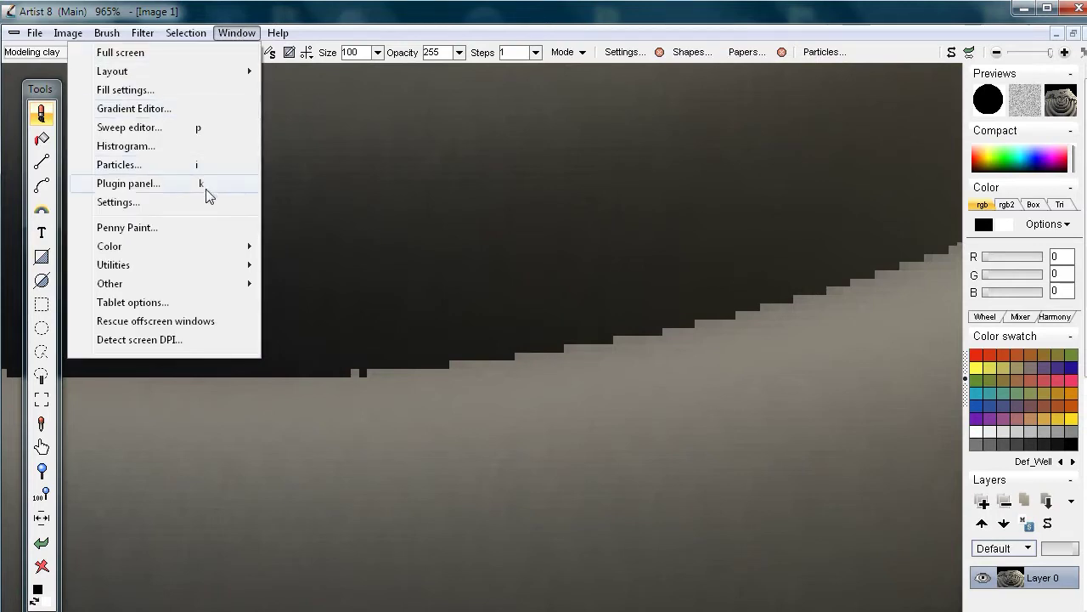
left_click(161, 203)
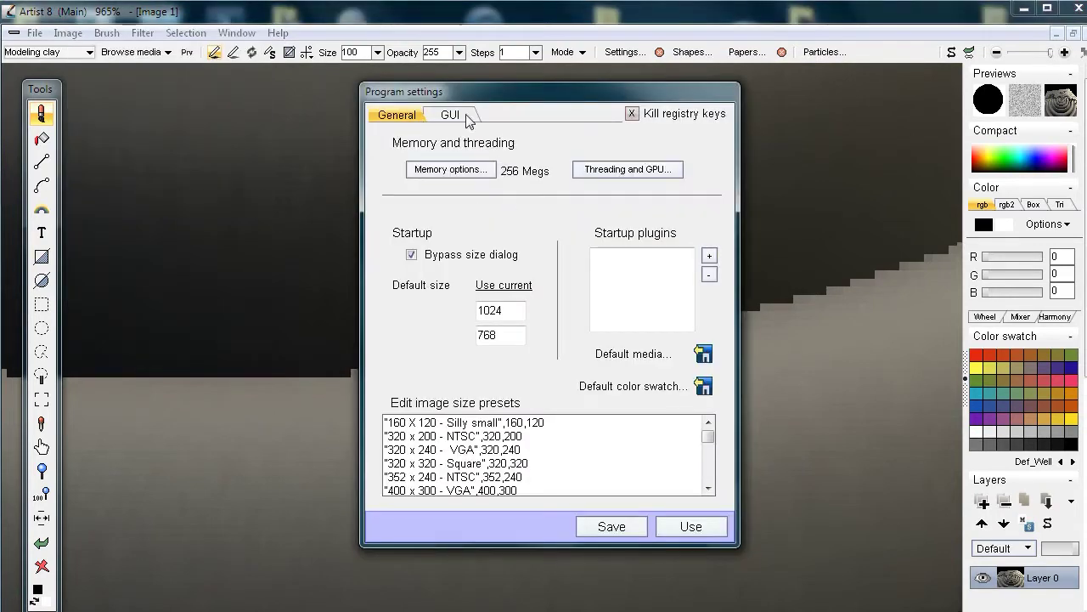
left_click(457, 115)
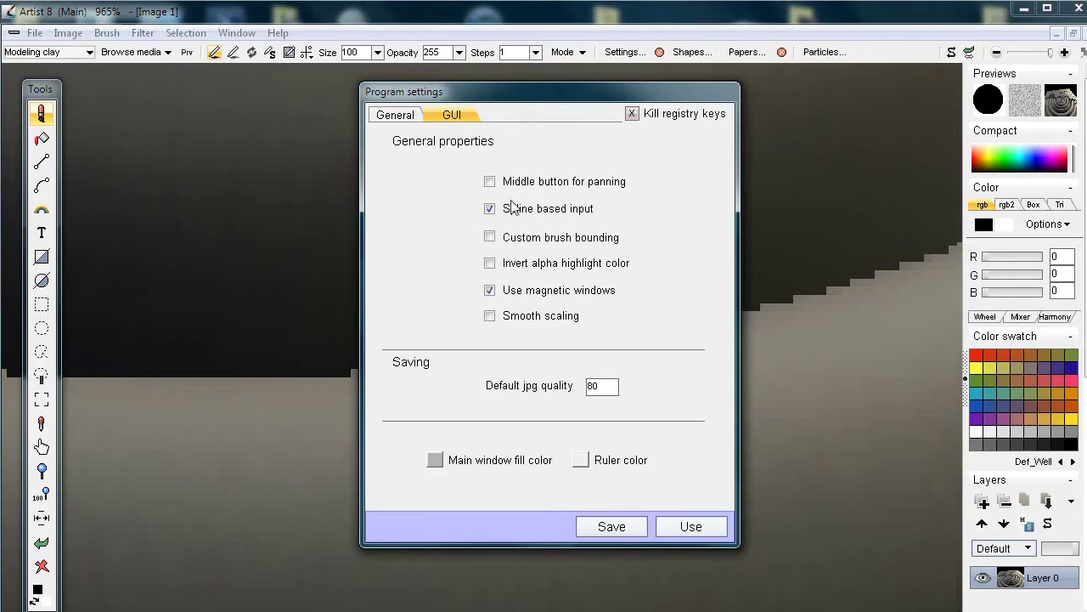
left_click(491, 316)
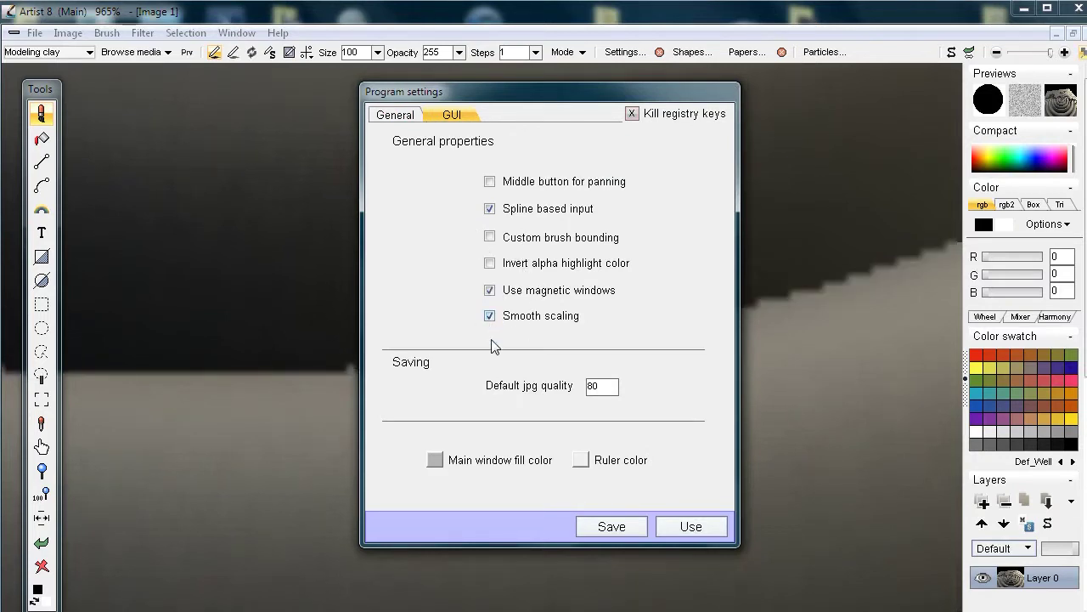
left_click_drag(588, 93, 306, 93)
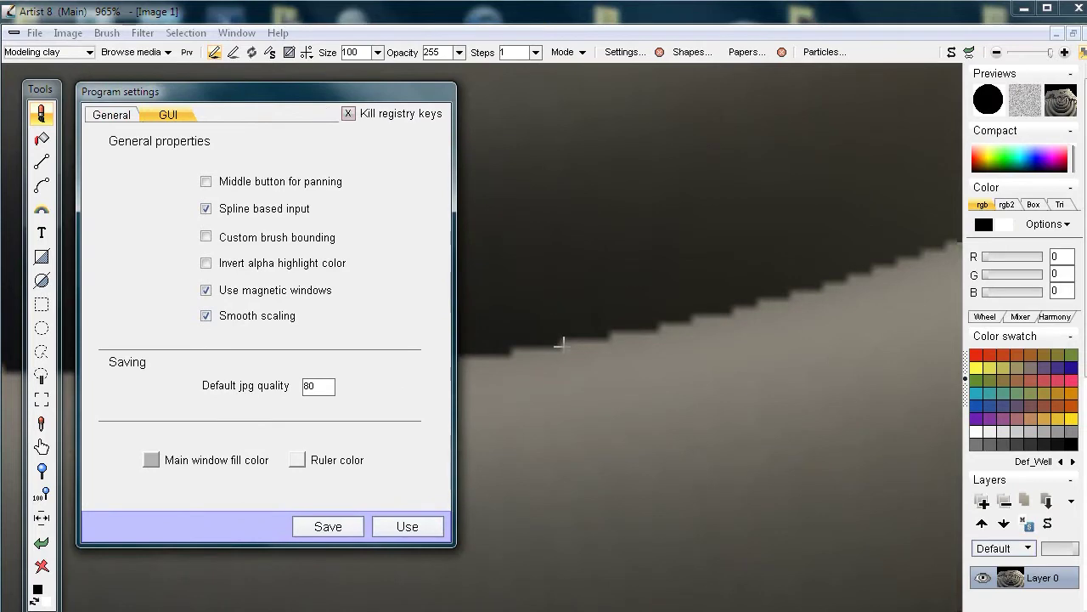
left_click(206, 315)
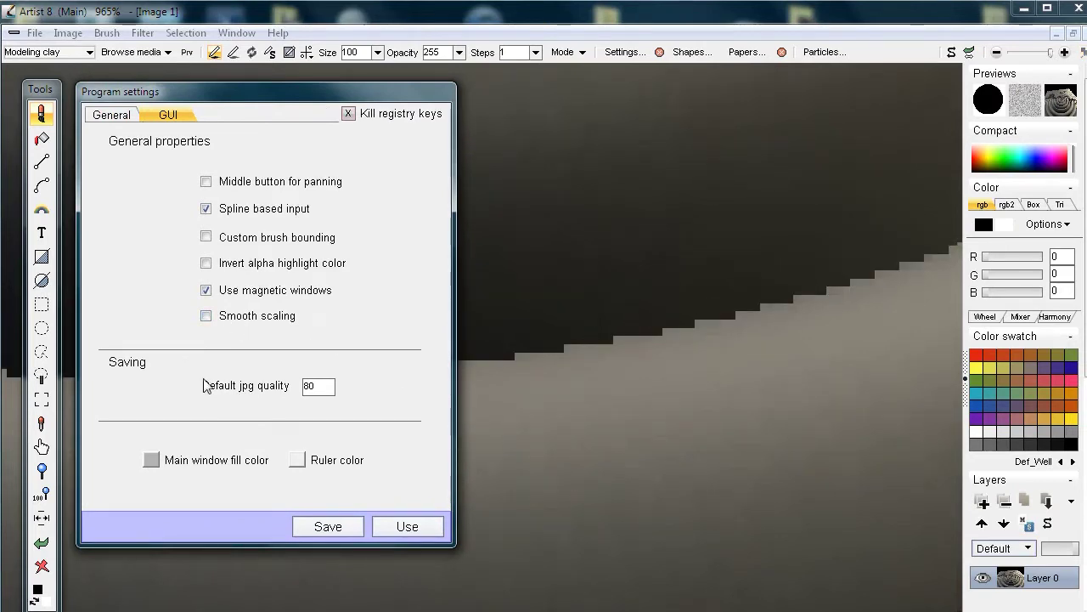
left_click(207, 321)
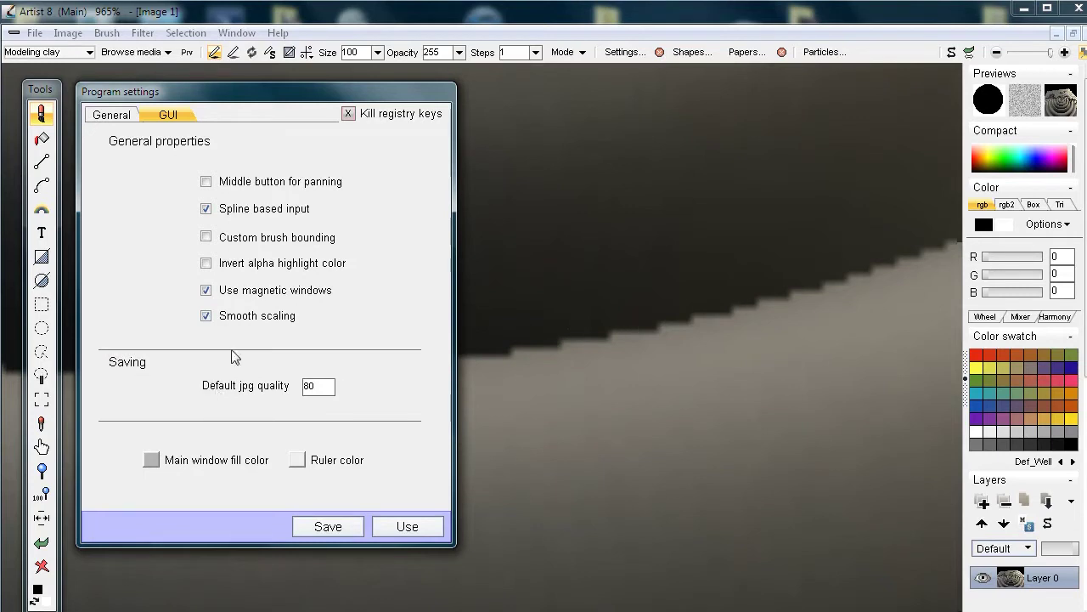
left_click(206, 315)
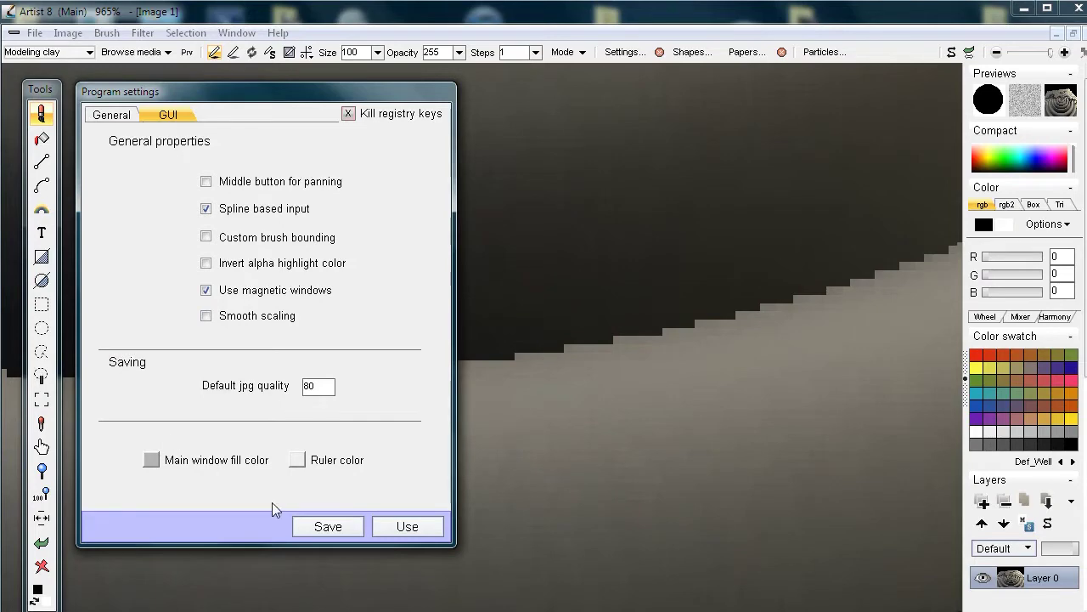
left_click(380, 531)
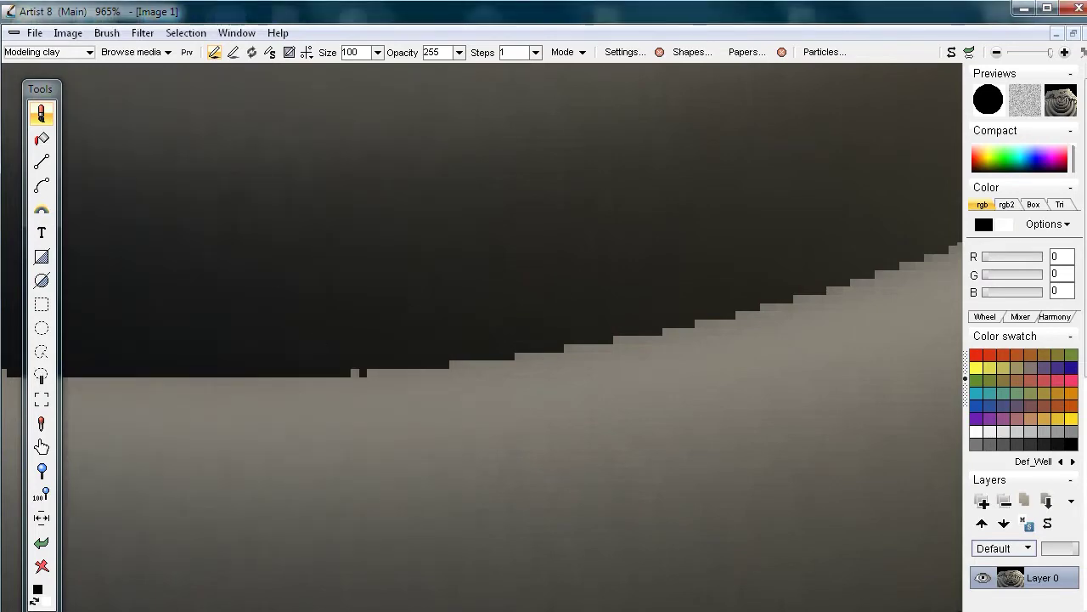
Step: Store a copy of the rendered image and place its thumbnail window over the lower part of the canvas
scroll(415, 343, "down", 5)
scroll(416, 343, "down", 1)
left_click(67, 33)
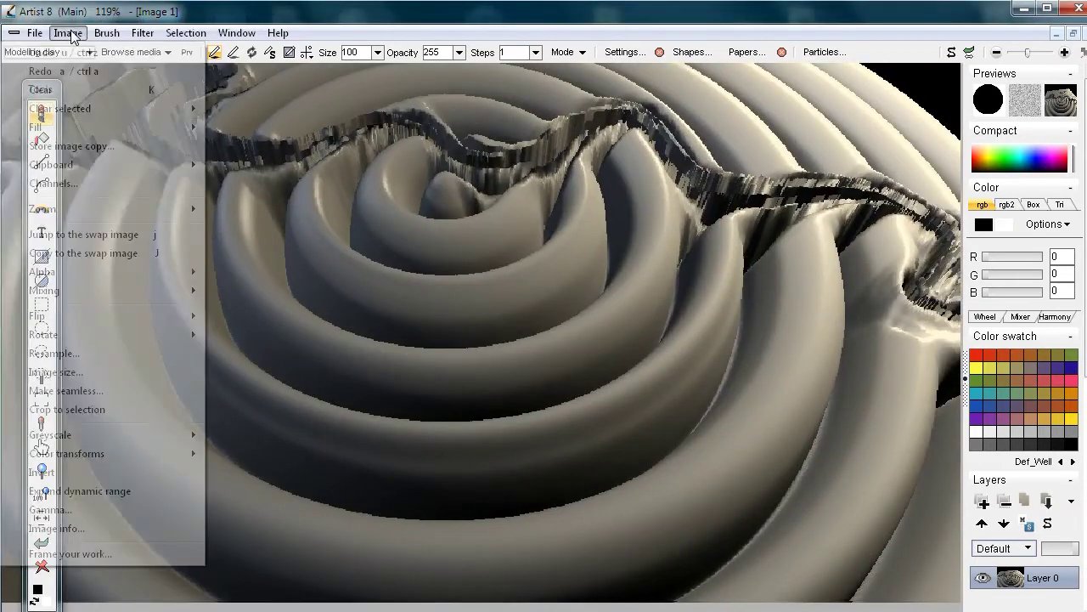
left_click(71, 145)
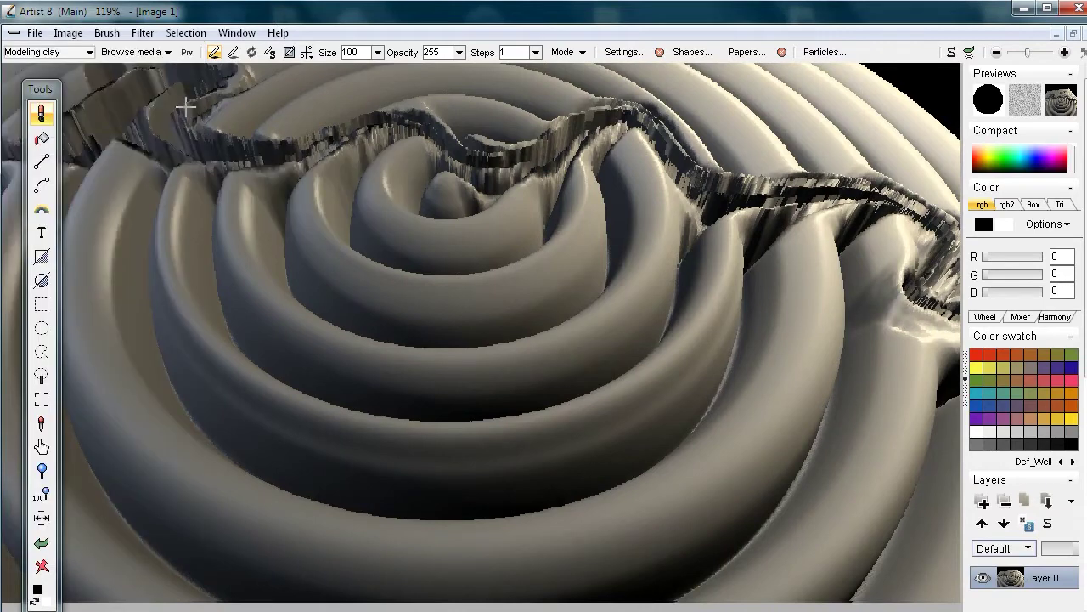
left_click_drag(94, 78, 133, 467)
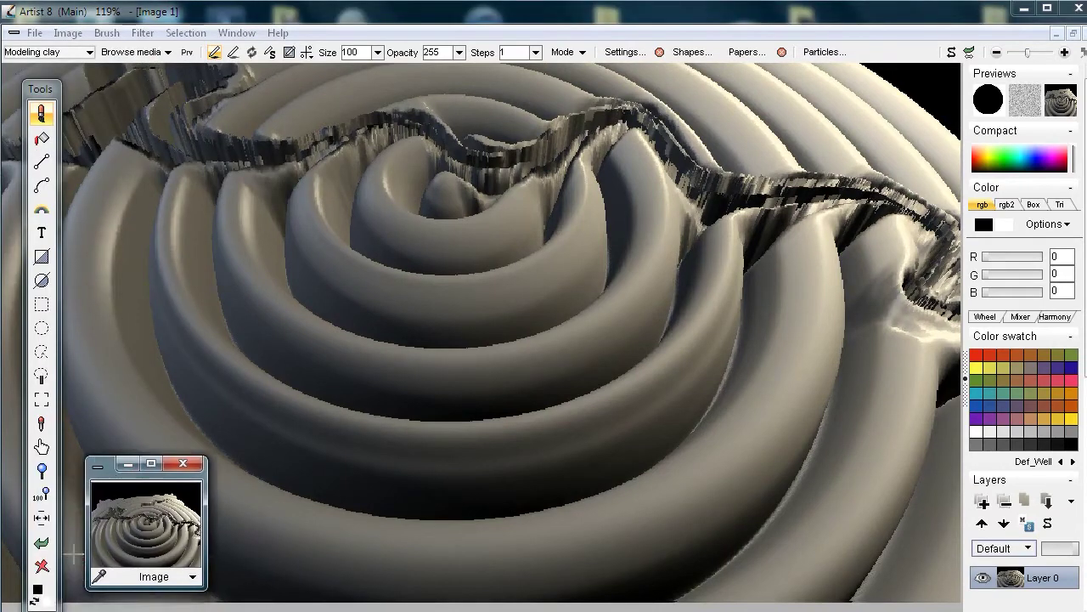
Step: Undo the 3D Designer render and apply the filter again with the AA level set to 5
left_click(42, 544)
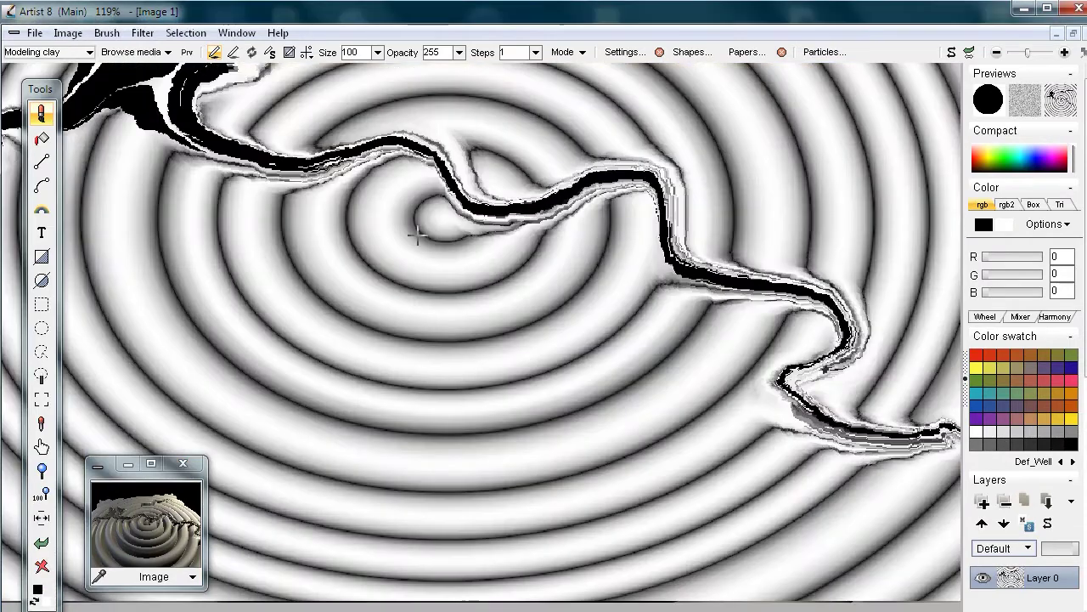
left_click(143, 33)
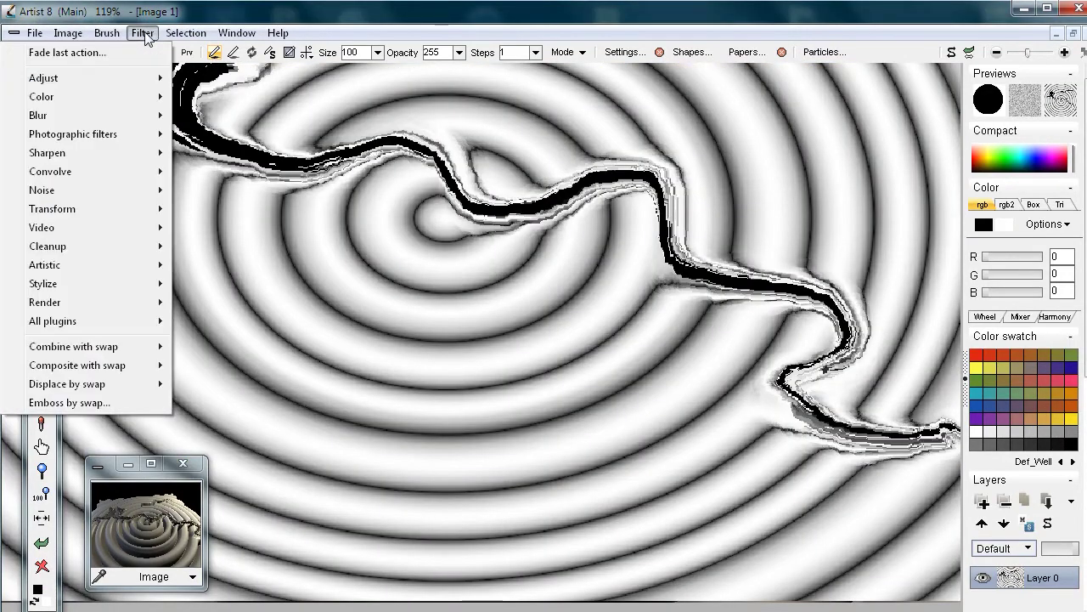
mouse_move(124, 211)
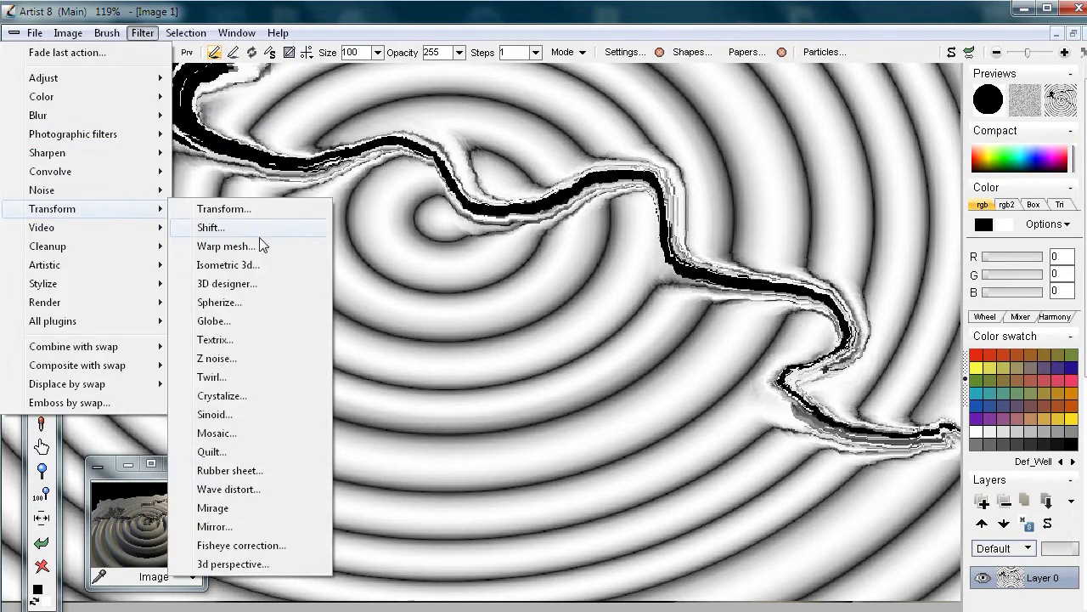
left_click(254, 283)
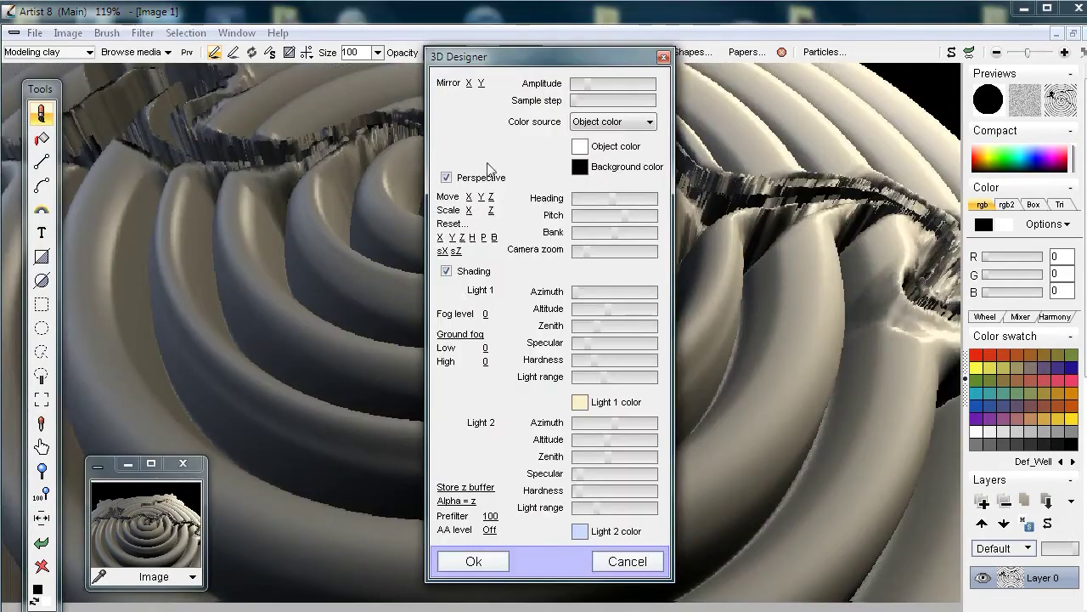
left_click_drag(497, 58, 839, 64)
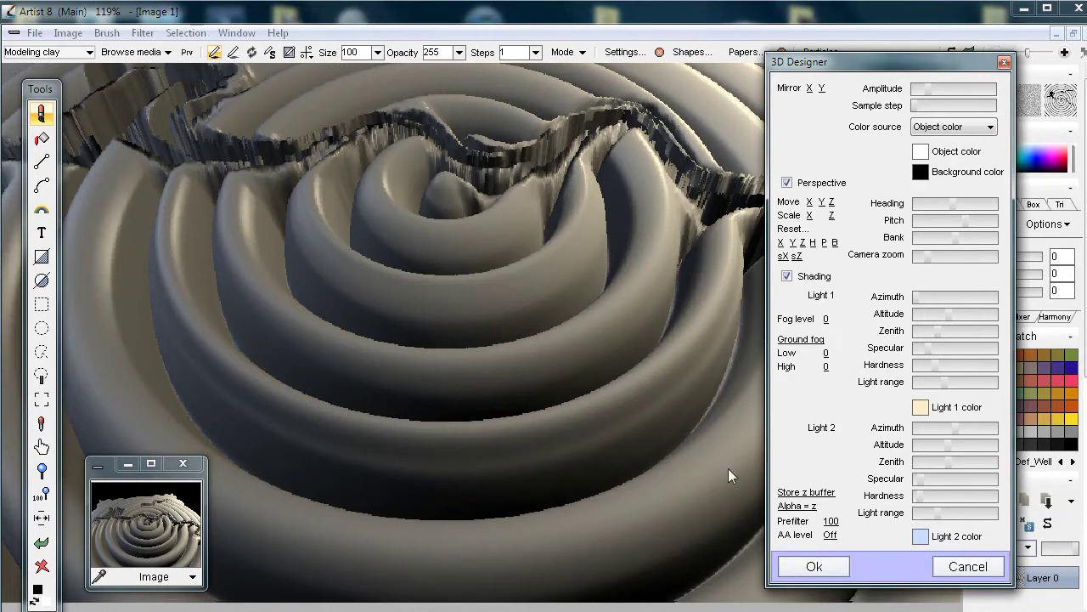
left_click_drag(833, 537, 938, 535)
left_click_drag(814, 64, 814, 28)
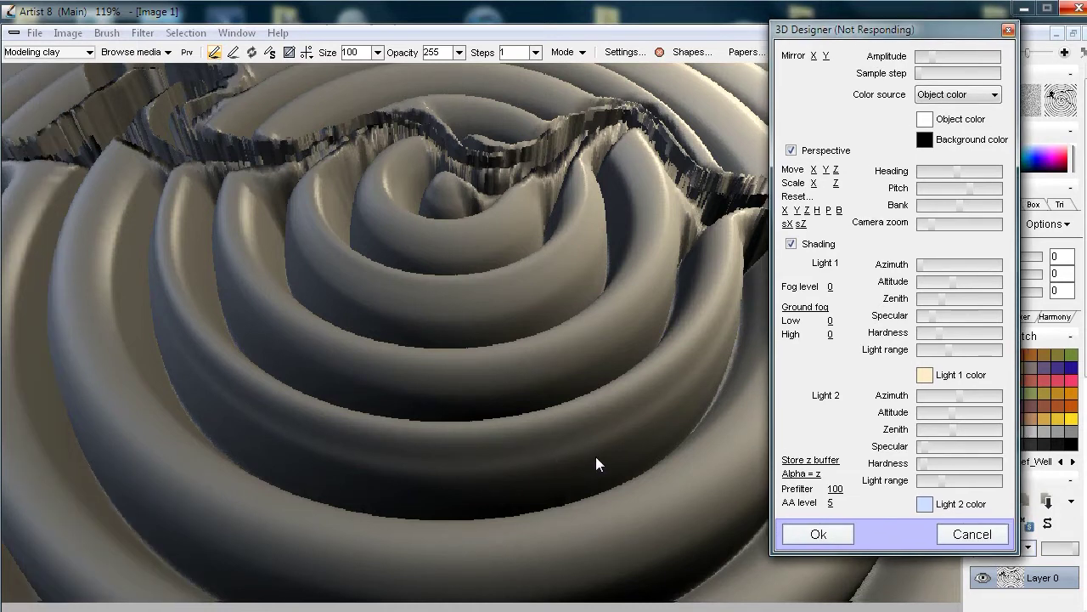
left_click(822, 529)
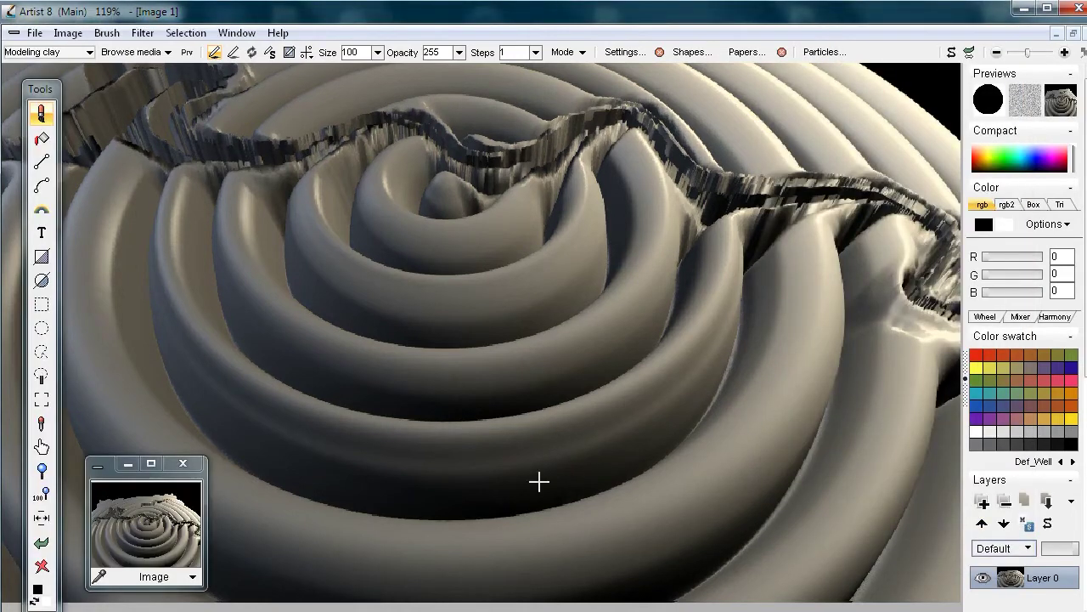
Step: Examine the edges of the new render at 1000% magnification, and return to 100%
scroll(490, 503, "up", 2)
scroll(668, 500, "up", 5)
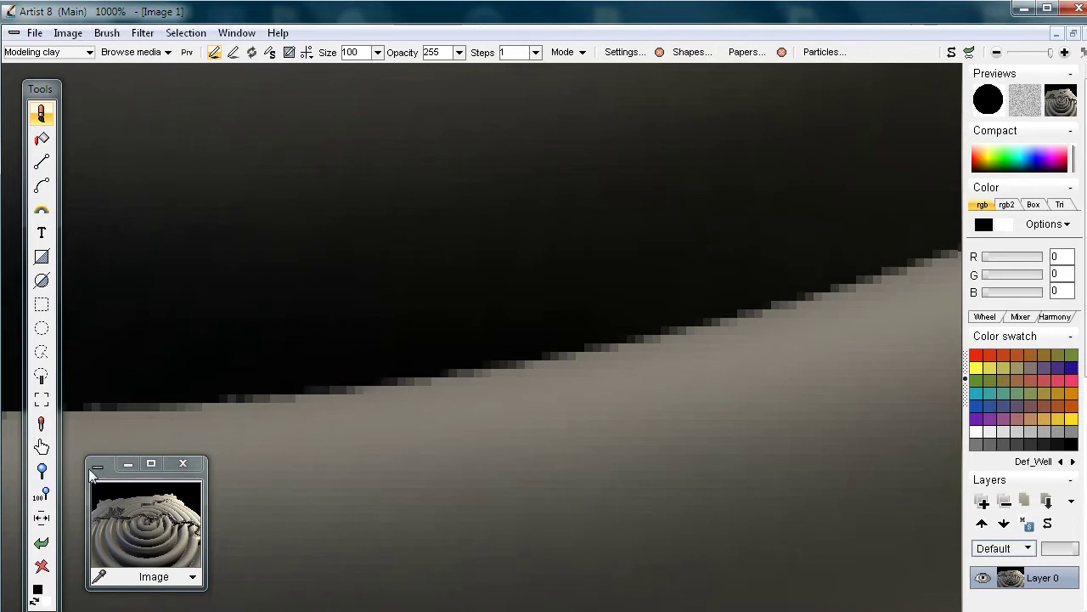
left_click(42, 496)
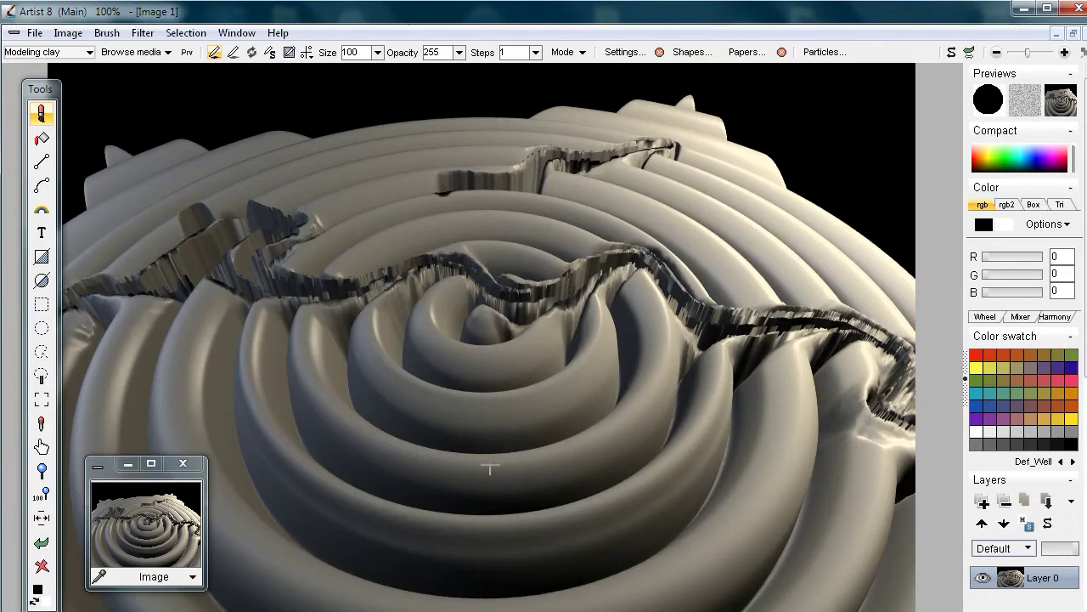
Step: Store a copy of the antialiased render and arrange both stored copies enlarged side by side for comparison
left_click(68, 33)
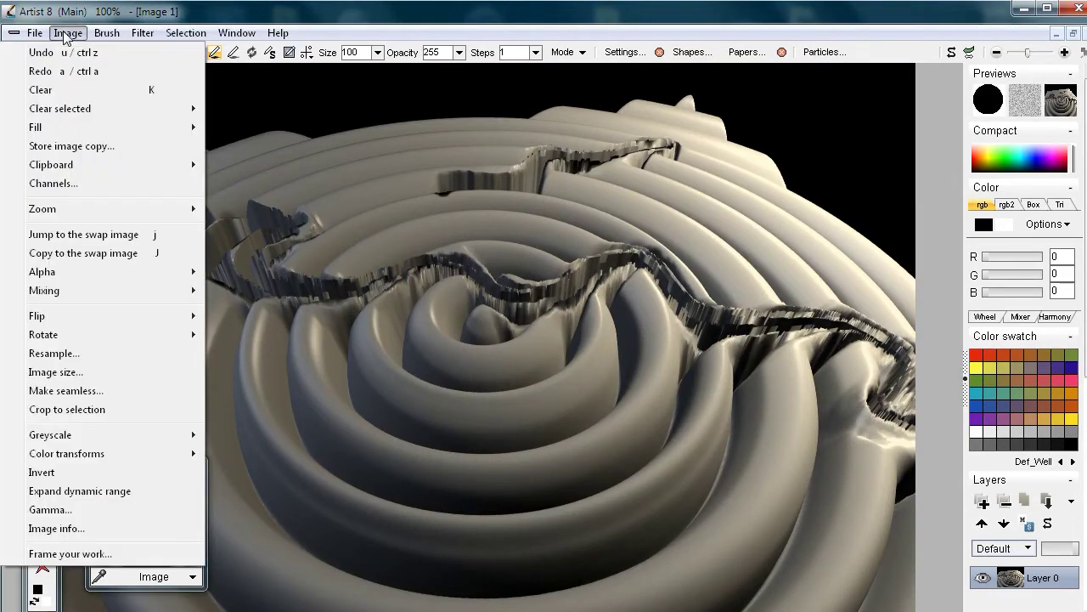
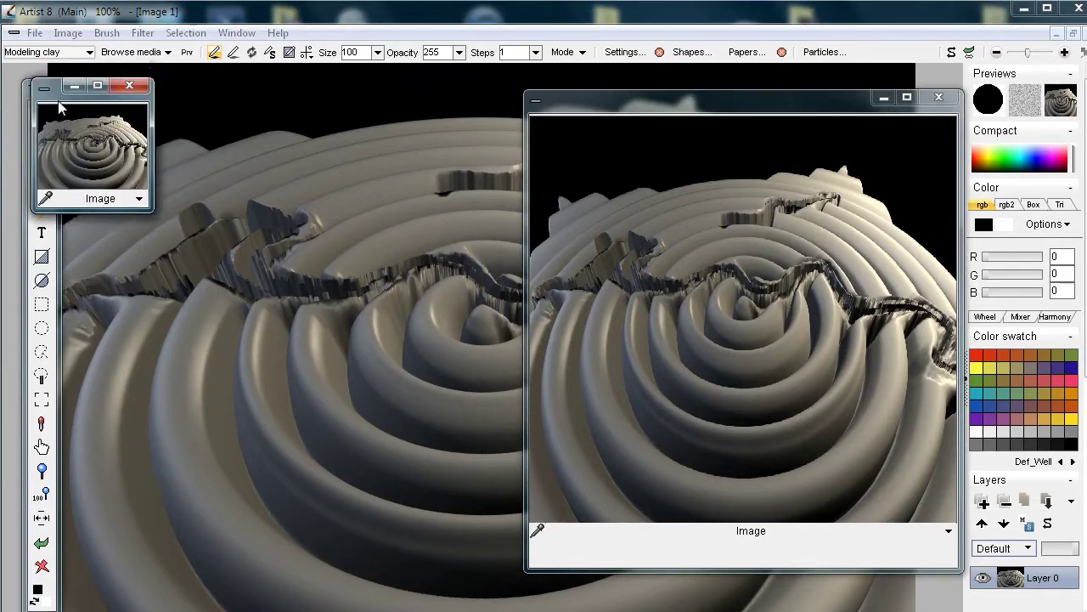
left_click_drag(176, 218, 630, 562)
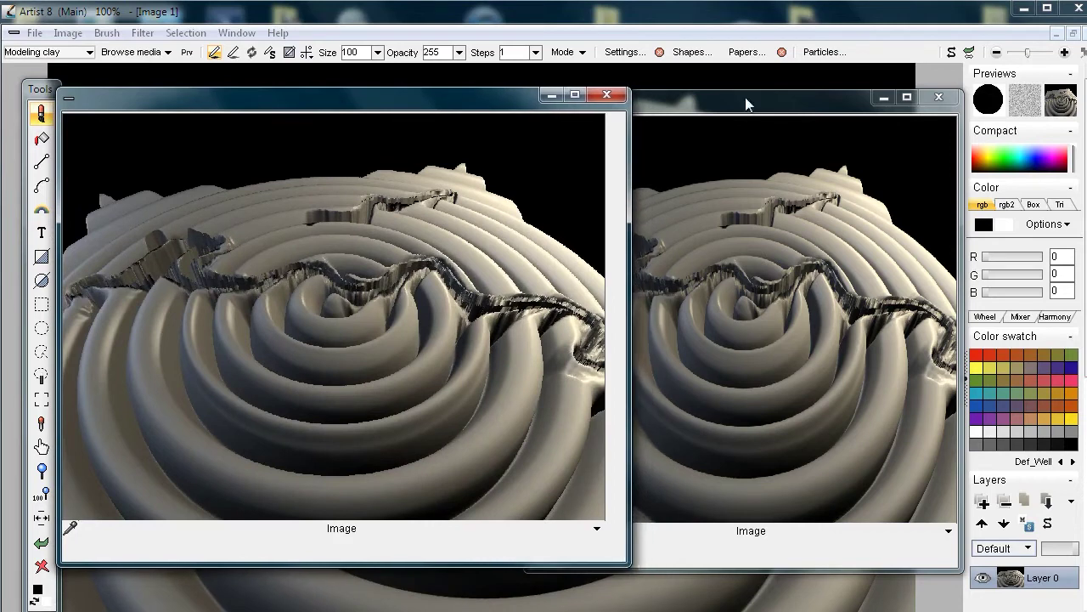
left_click_drag(709, 103, 562, 67)
left_click_drag(831, 538, 1019, 563)
left_click_drag(498, 73, 693, 92)
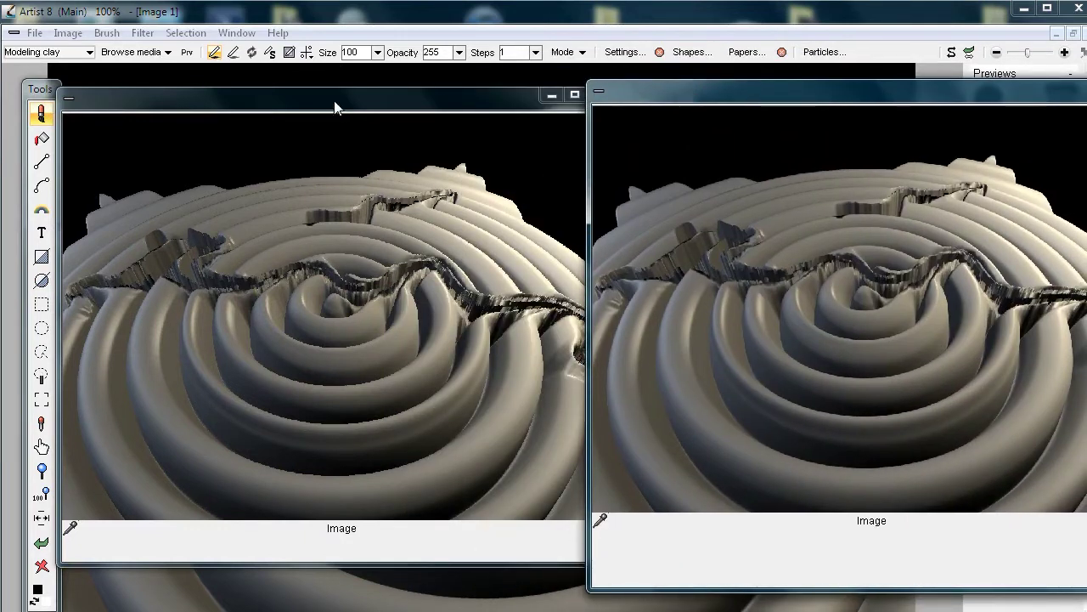
left_click_drag(335, 104, 311, 65)
left_click_drag(719, 87, 719, 55)
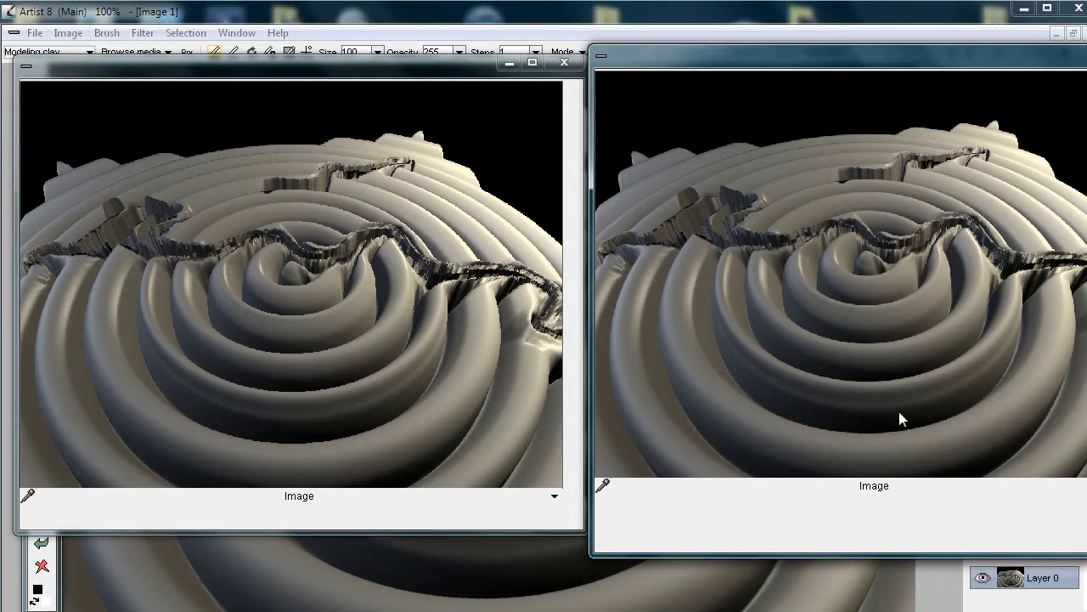
Step: Show the first stored copy's paste and channel options, and shrink both stored copies back to small thumbnail windows
left_click(554, 498)
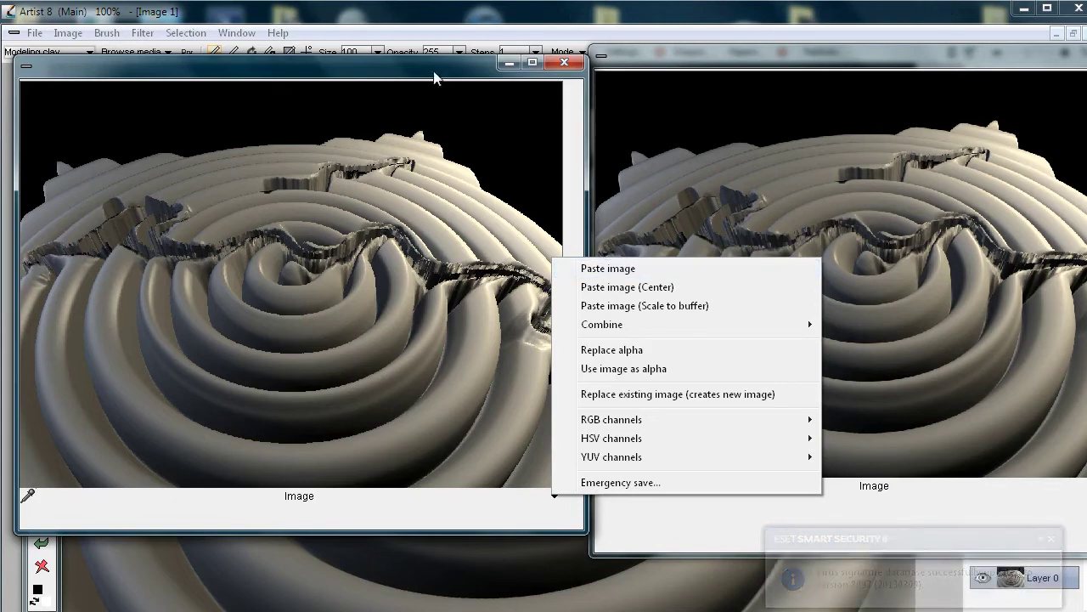
mouse_move(435, 82)
left_mouse_down()
mouse_move(463, 208)
mouse_move(459, 561)
mouse_move(454, 82)
mouse_move(452, 91)
left_mouse_up()
left_click_drag(605, 551, 183, 230)
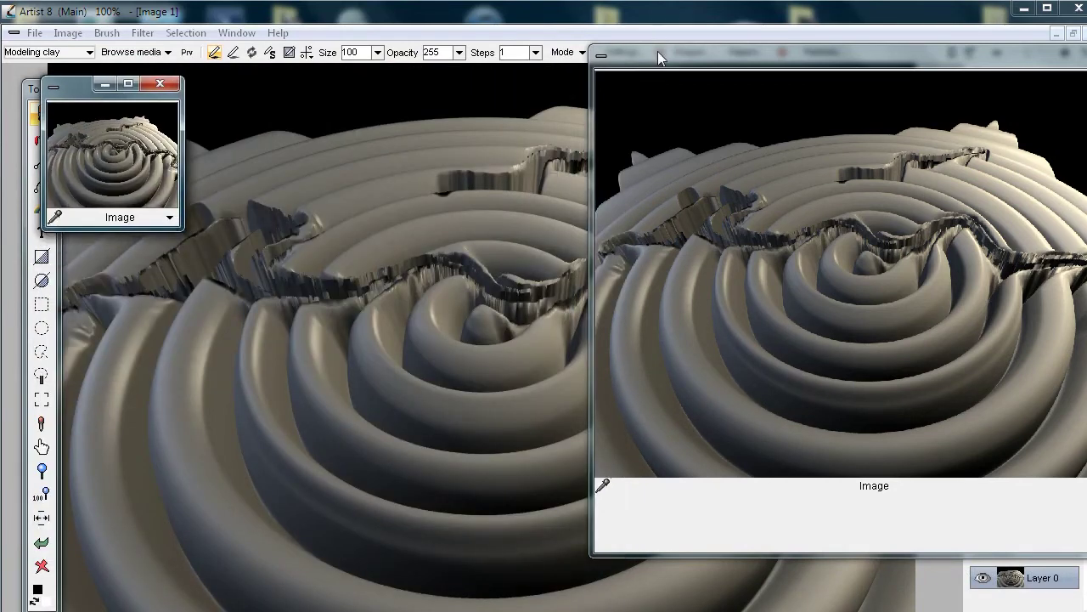
left_click_drag(672, 56, 331, 58)
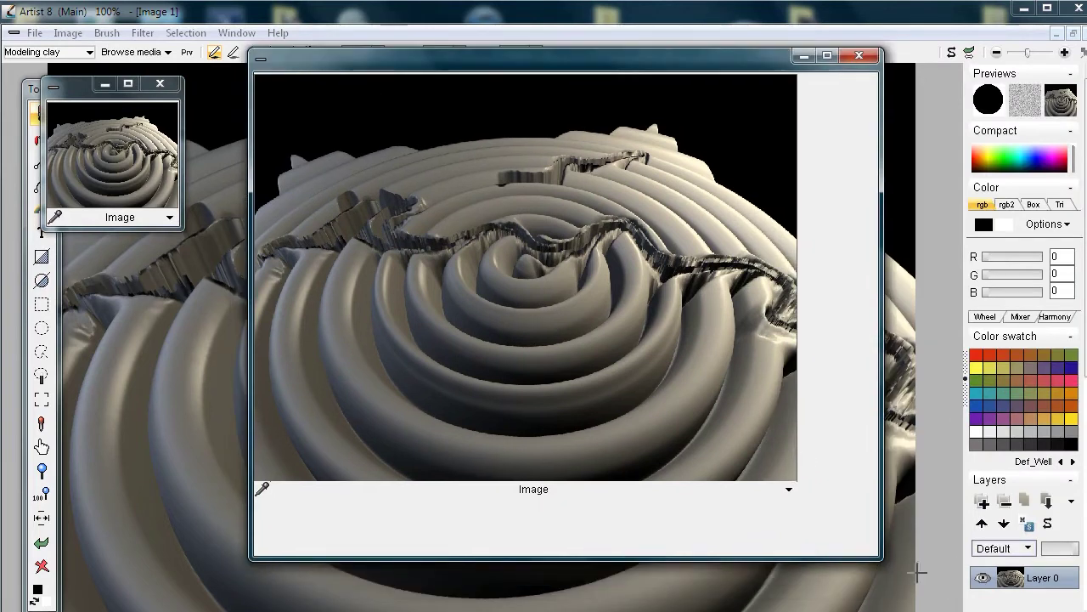
left_click_drag(881, 558, 429, 211)
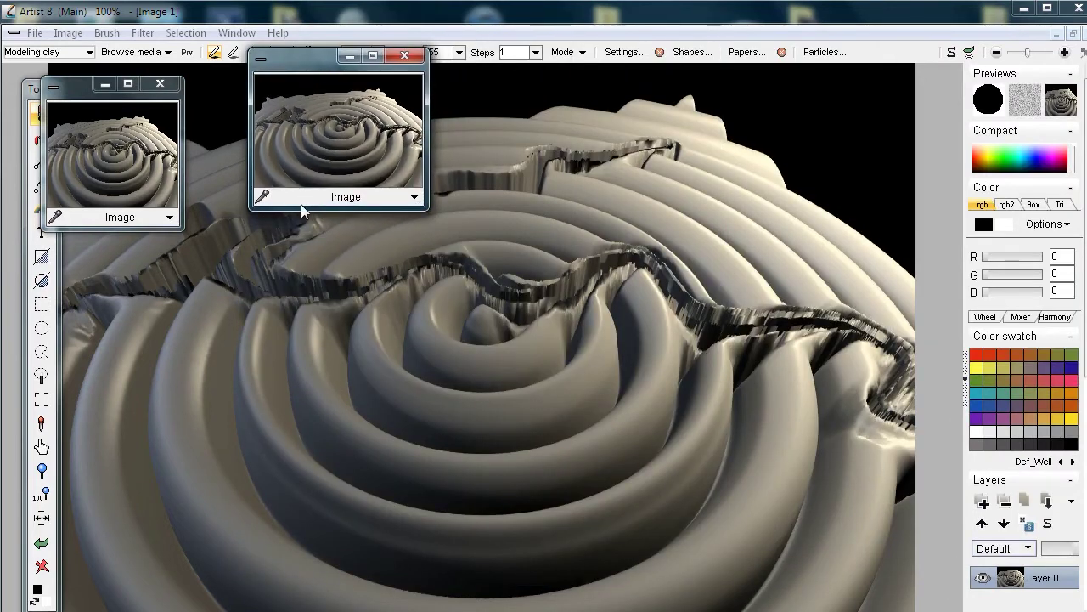